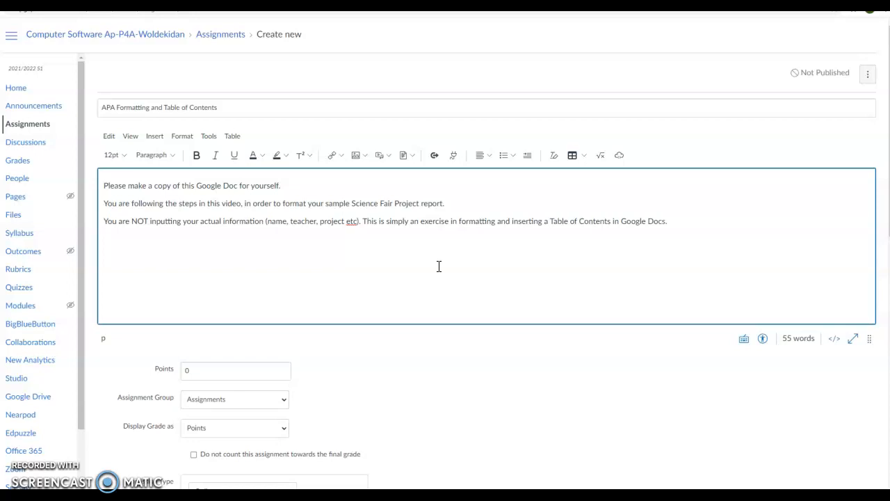
triple_click(394, 203)
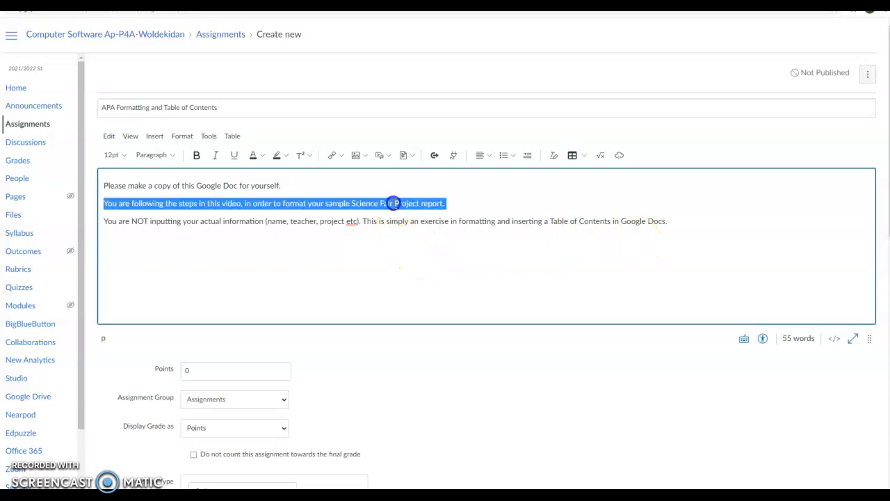
click(350, 205)
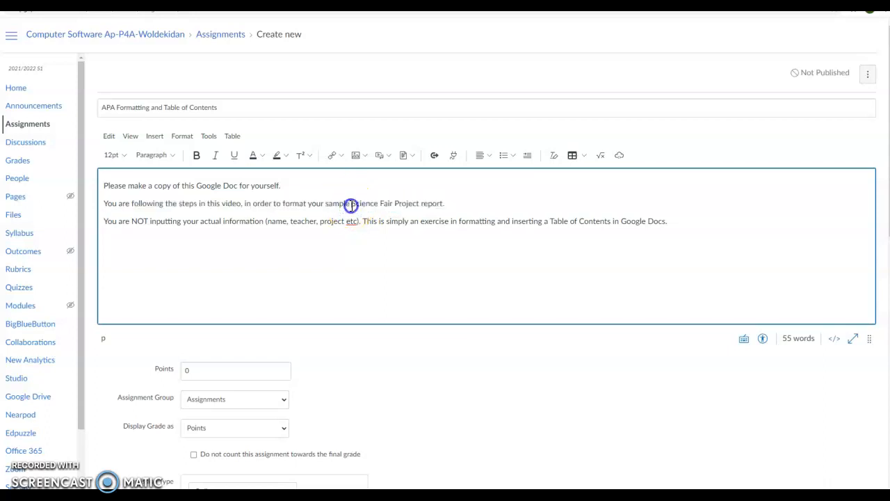
drag(351, 205, 433, 205)
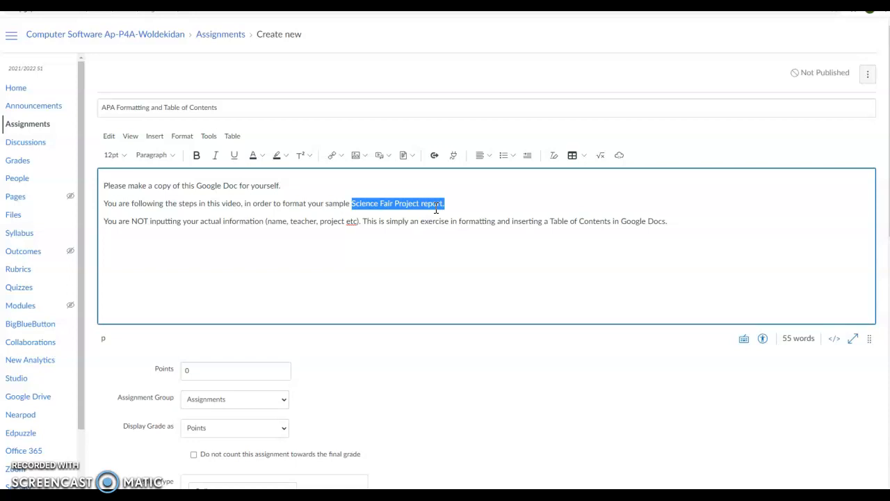
key(BackSpace)
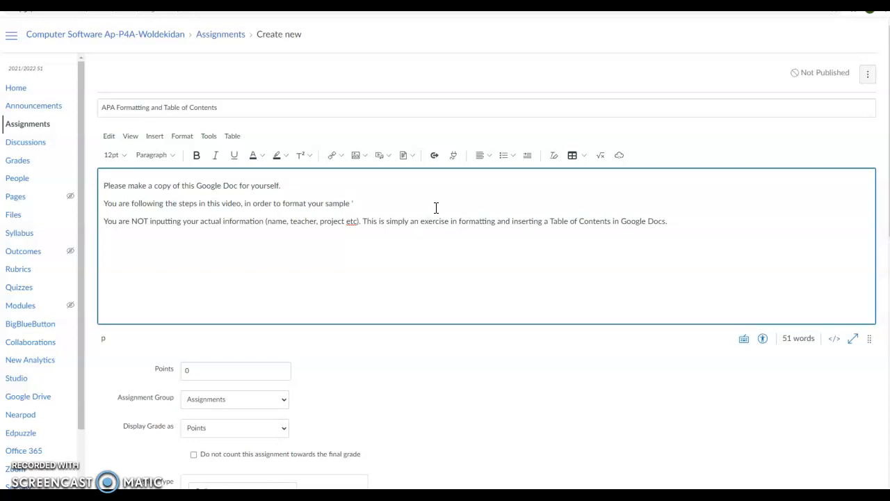
key(ctrl+z)
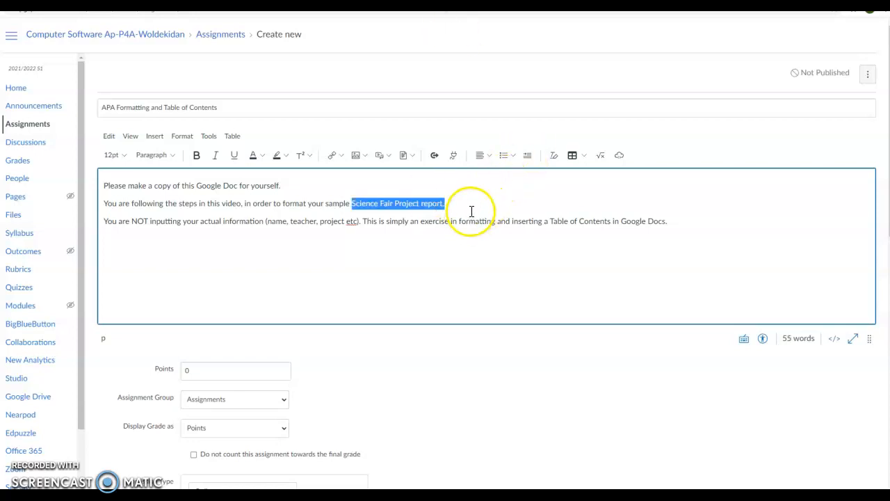
click(472, 208)
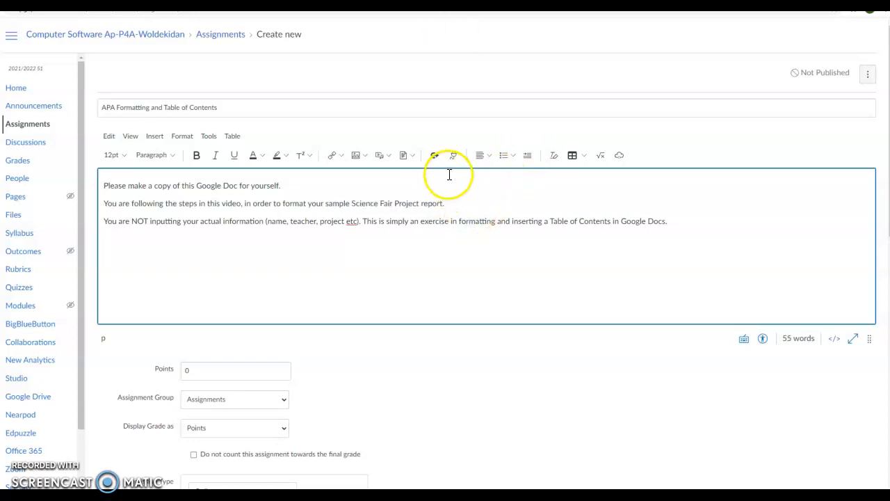
- Switch to the APA Formatting Exercise document in Google Docs and save a copy named "Copy of APA Formatting Exercise" in My Drive
click(473, 4)
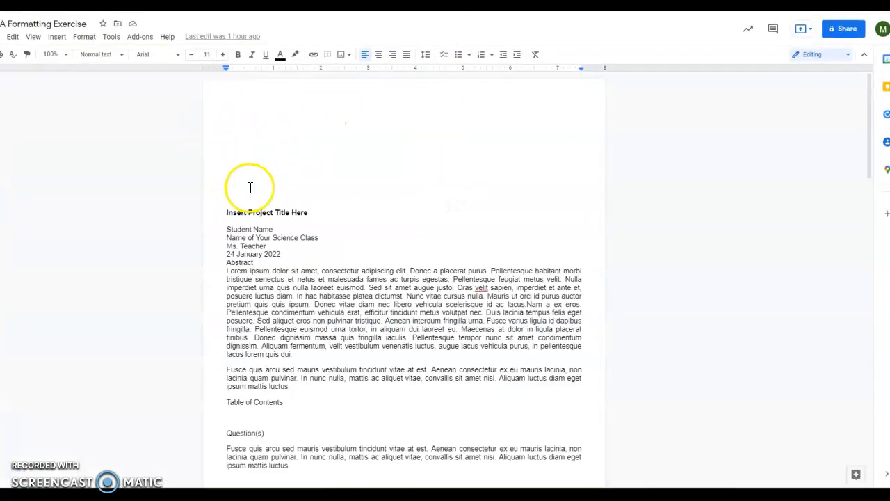
scroll(276, 285, down, 1)
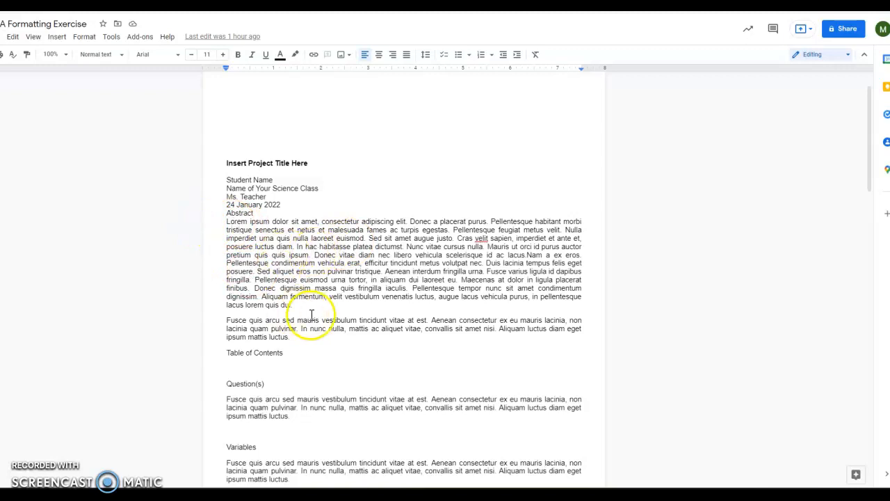
scroll(323, 313, up, 1)
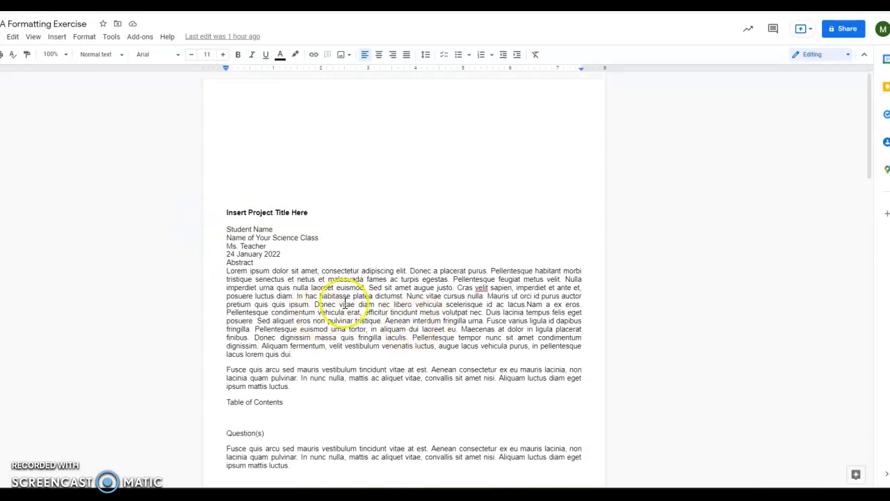
click(2, 36)
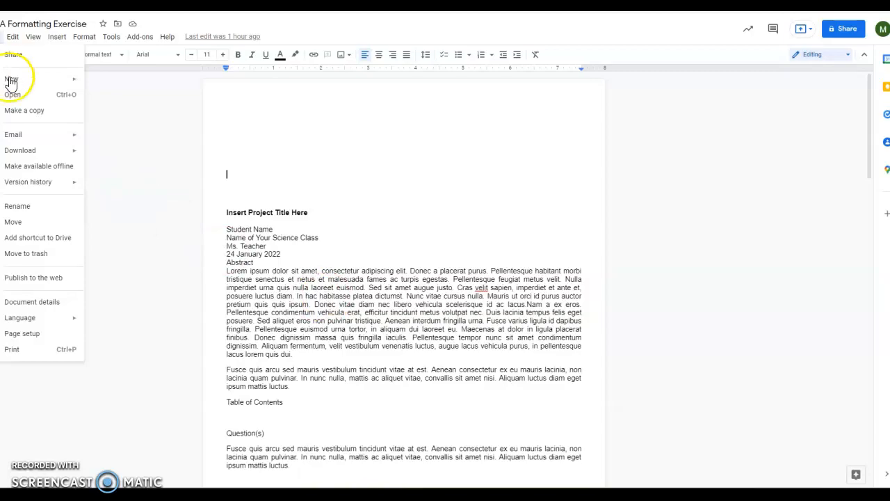
click(29, 115)
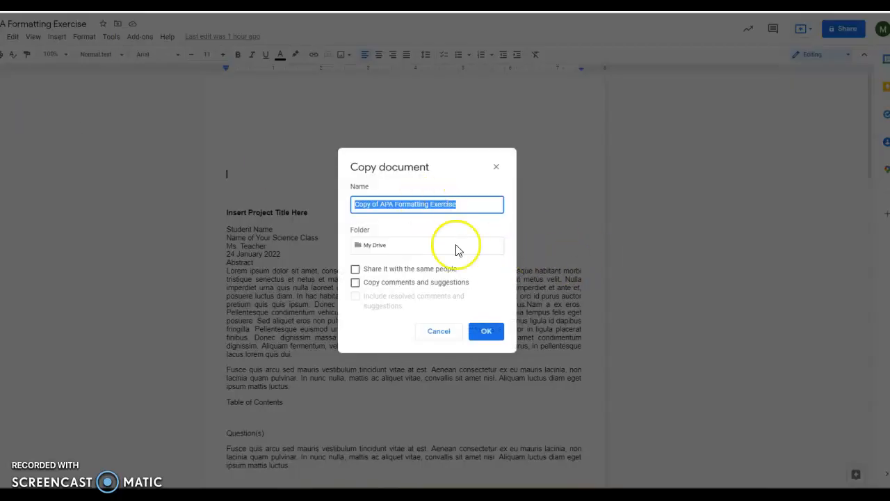
click(486, 334)
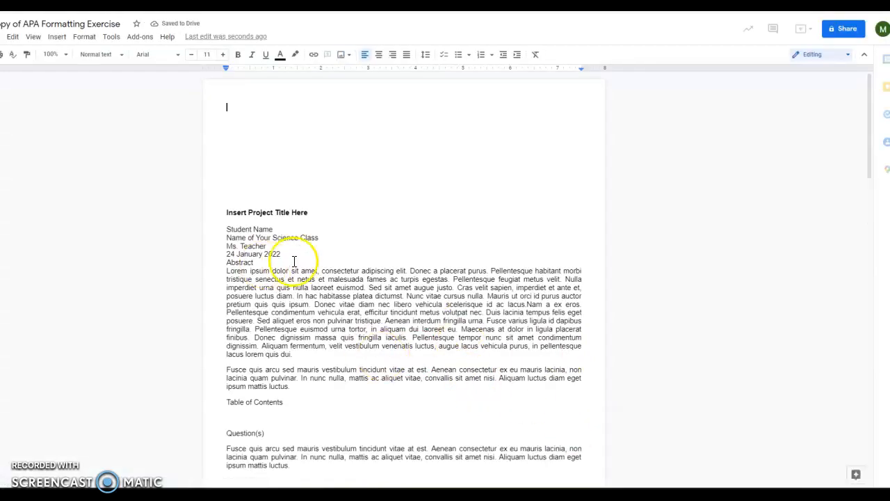
- Add page numbers to the upper-right corner of the header, starting on the first page
click(57, 39)
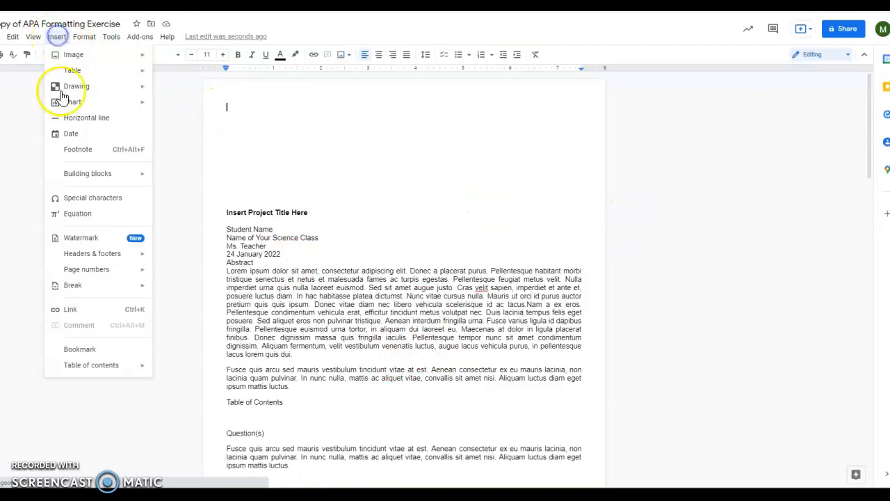
click(57, 37)
click(57, 36)
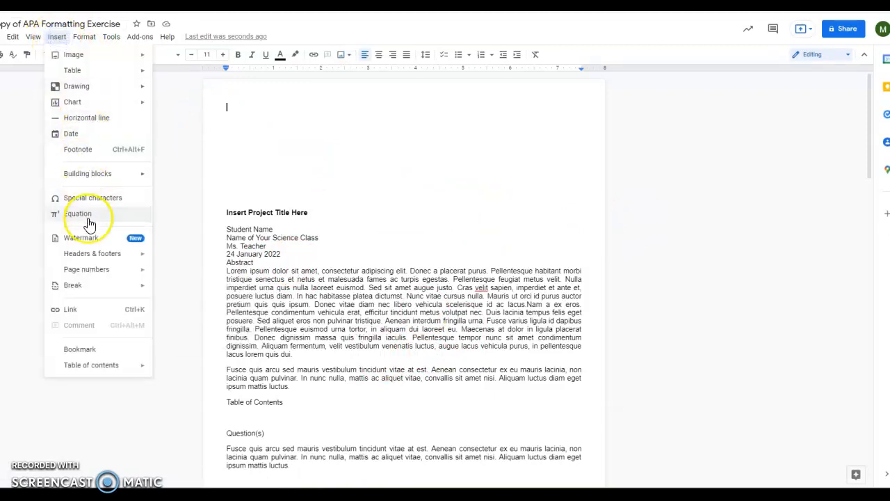
mouse_move(139, 270)
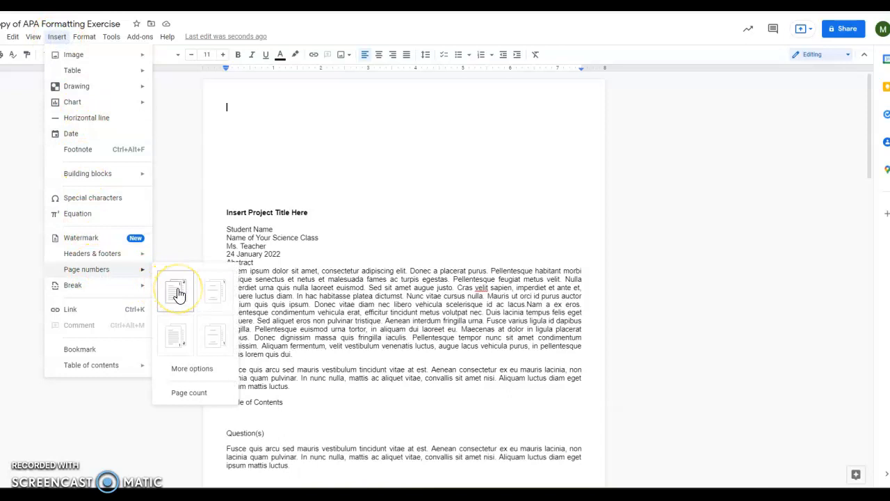
click(178, 293)
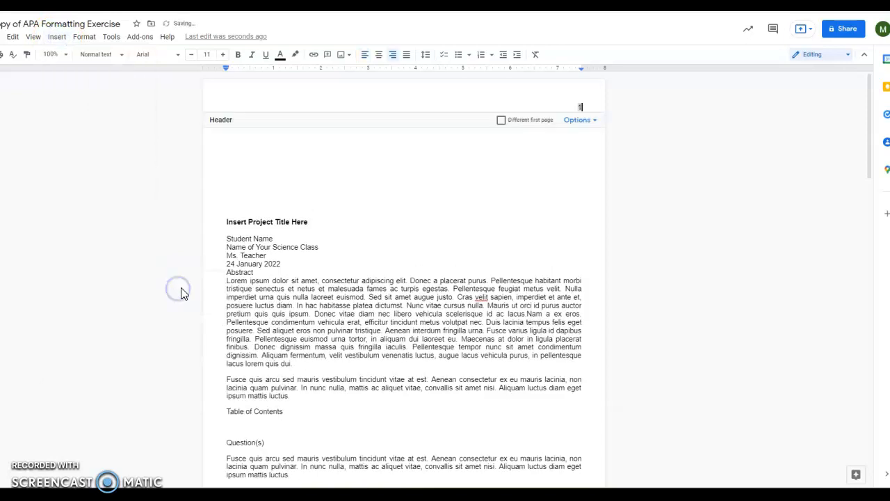
click(414, 231)
scroll(447, 205, down, 6)
scroll(446, 198, up, 4)
scroll(445, 197, up, 2)
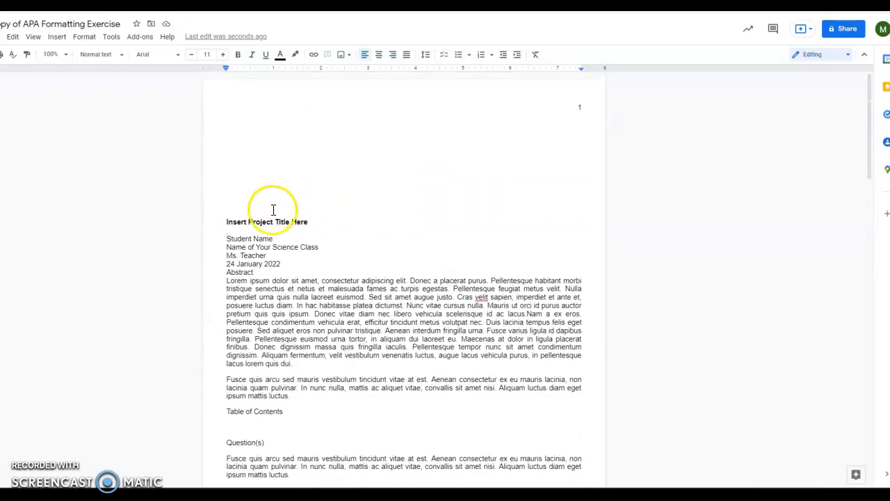
- Set double line spacing for all text from the project title through the end of the bibliography
drag(226, 221, 236, 498)
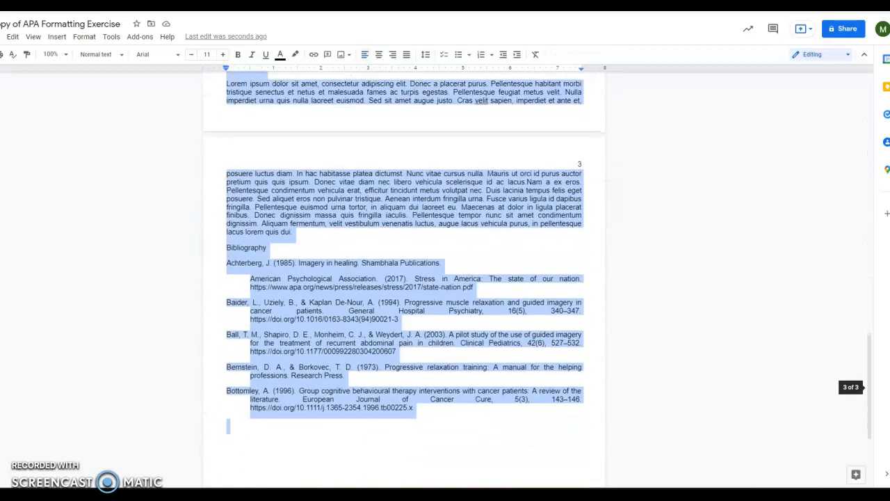
click(426, 55)
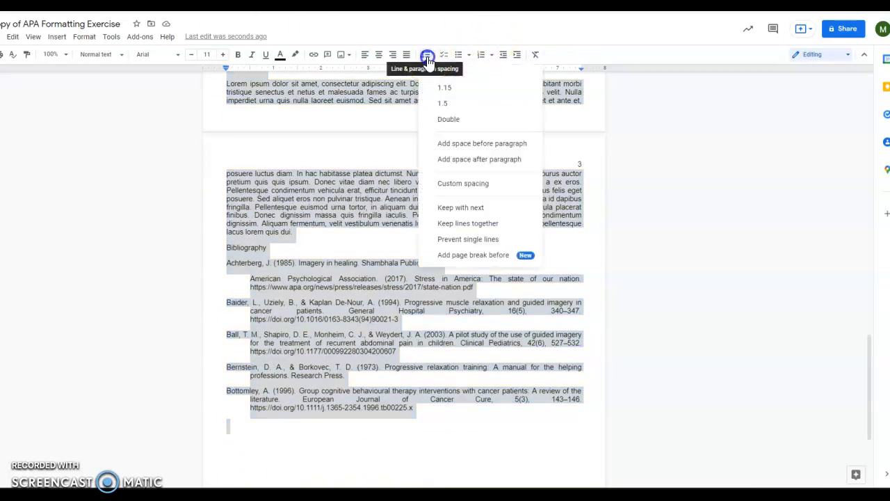
click(445, 119)
scroll(320, 237, up, 20)
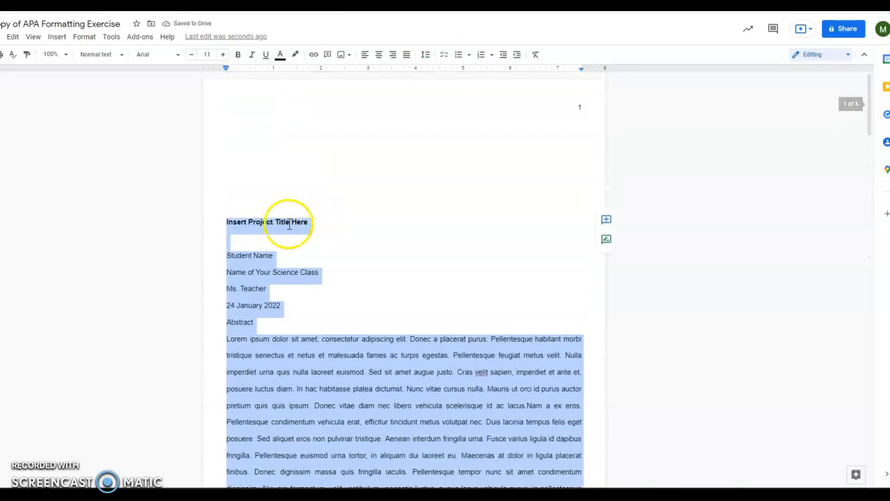
click(270, 242)
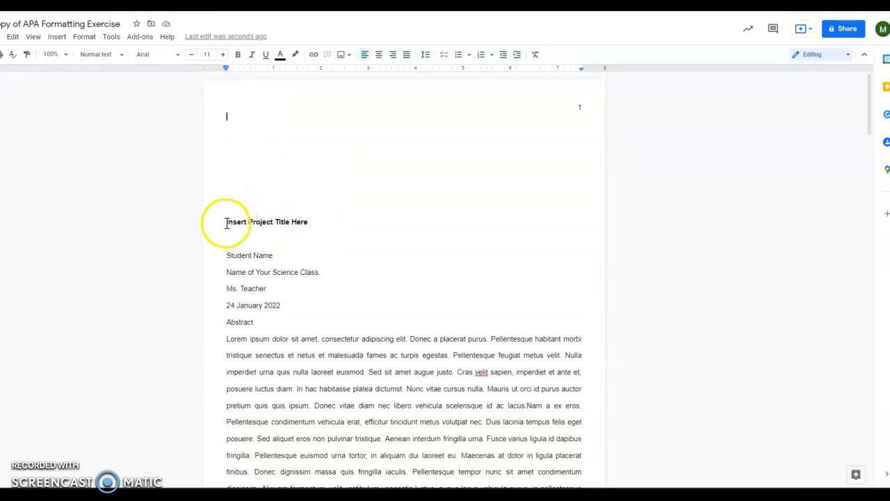
- Center the title block from "Insert Project Title Here" through the date line
drag(226, 222, 304, 310)
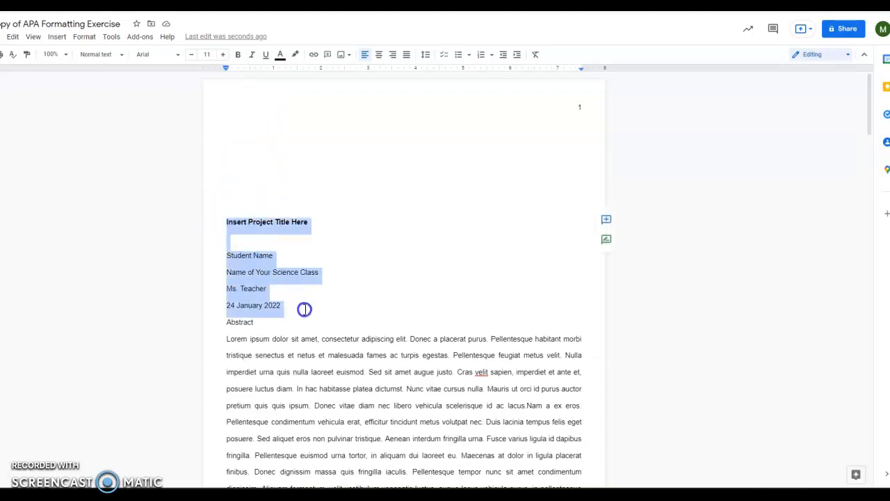
click(379, 54)
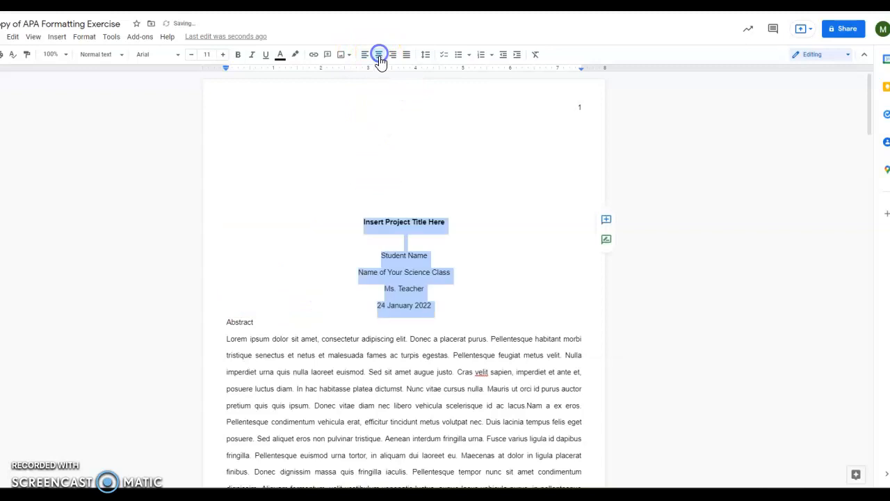
click(454, 312)
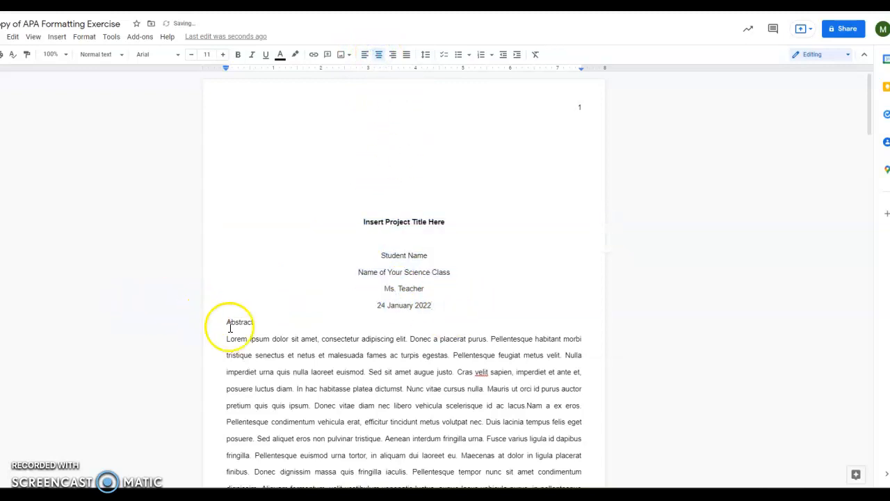
- Insert a page break before "Abstract" so that the title block has its own page
scroll(326, 325, down, 3)
scroll(325, 322, up, 3)
drag(373, 199, 485, 317)
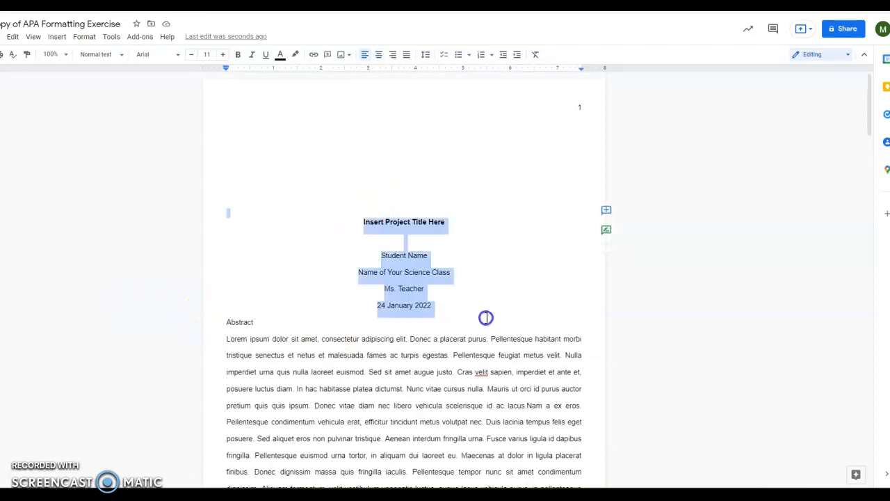
click(225, 322)
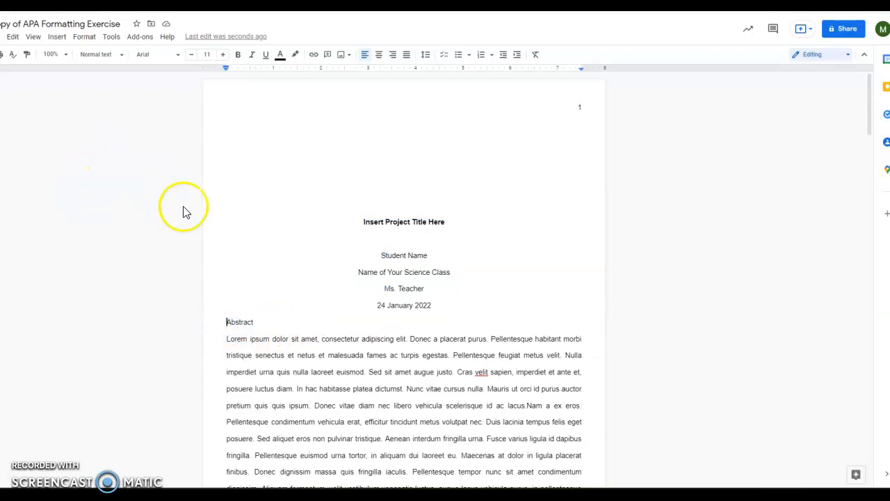
click(58, 37)
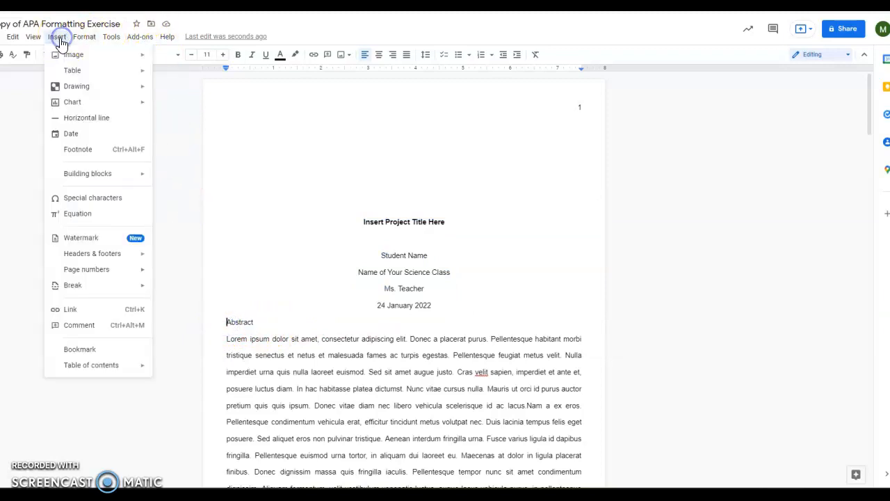
mouse_move(124, 290)
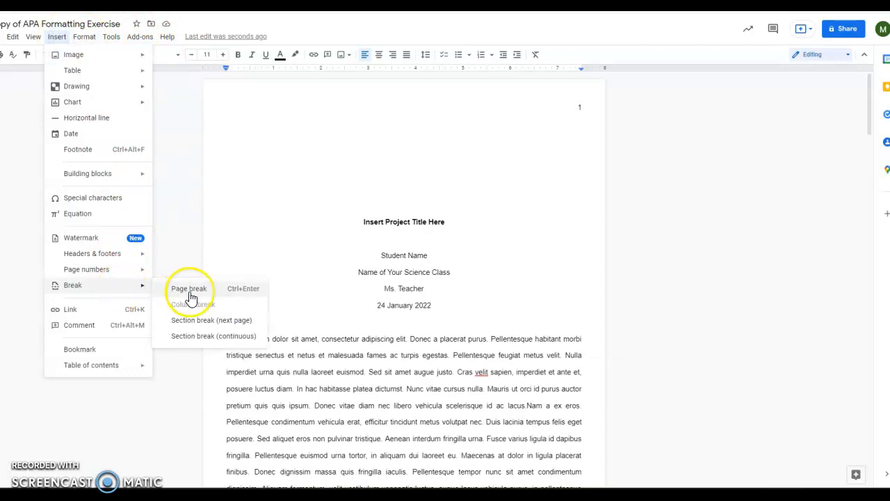
click(190, 292)
scroll(298, 306, up, 2)
- Apply the Heading 1 style to the "Abstract" line
scroll(290, 262, down, 4)
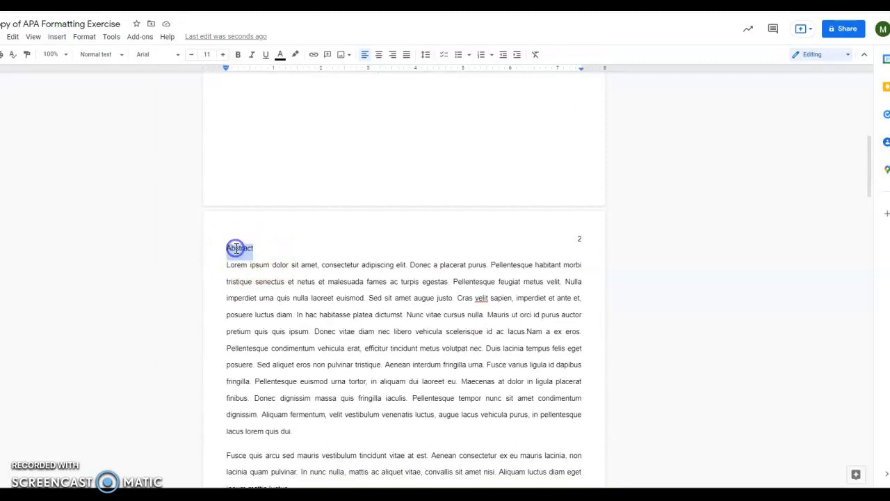
click(59, 39)
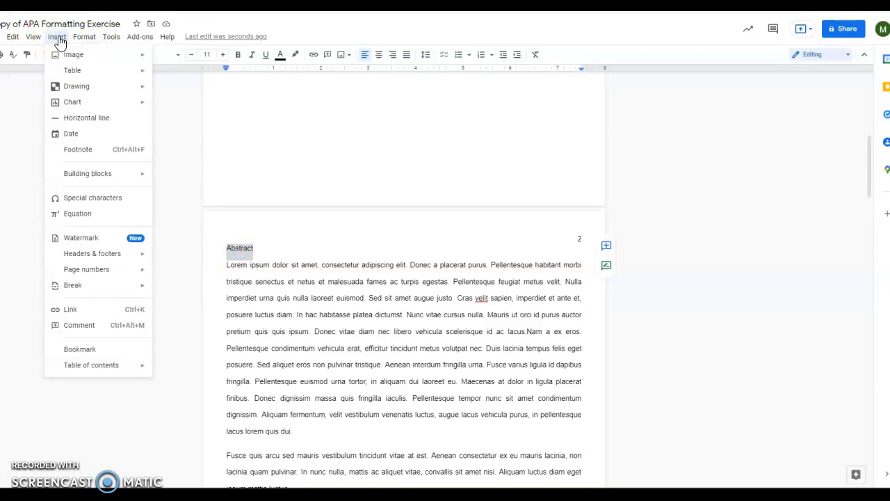
click(61, 38)
click(122, 56)
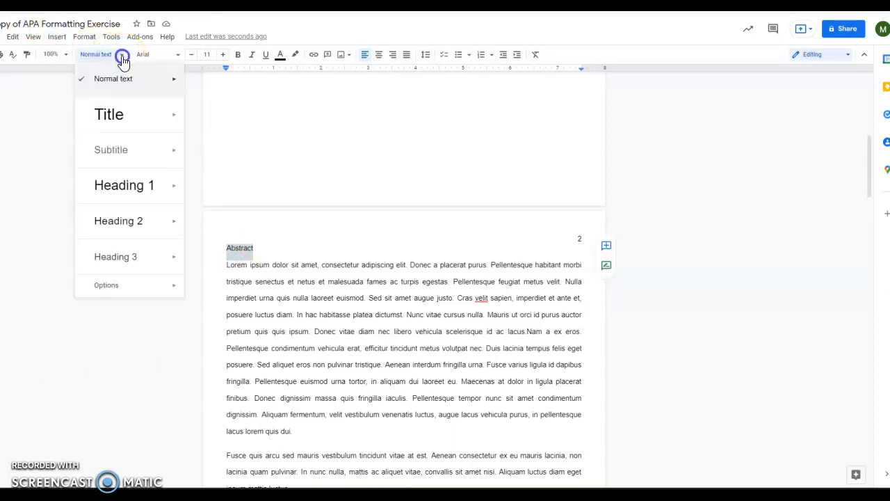
click(125, 188)
- Insert a page break before the "Question(s)" line that follows the Table of Contents section
scroll(274, 236, down, 3)
scroll(273, 235, down, 2)
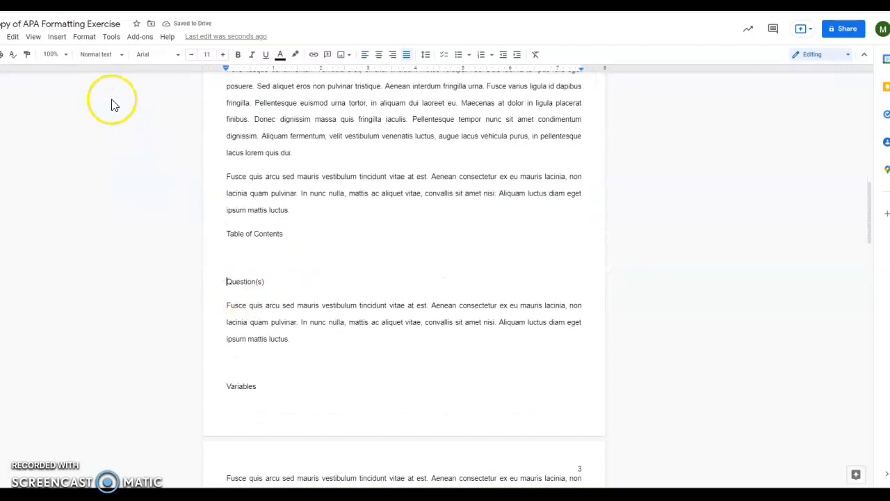
click(57, 36)
mouse_move(89, 293)
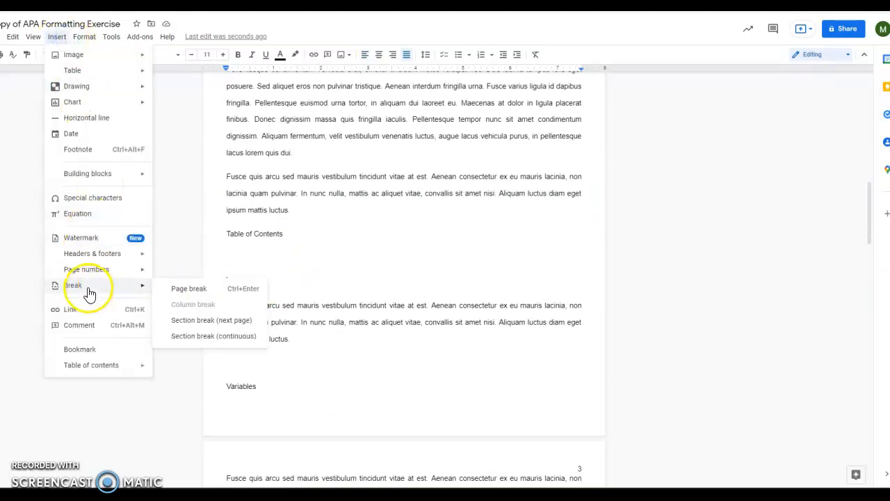
click(162, 287)
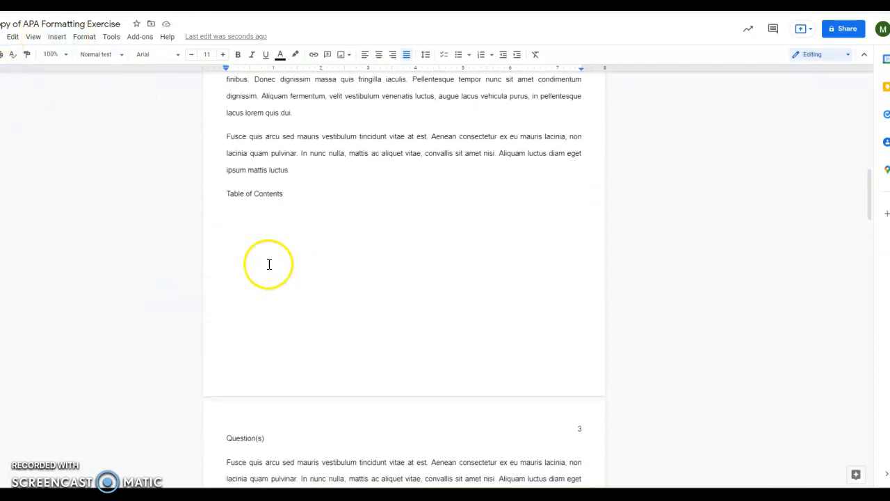
- Apply the Heading 1 style to the "Question(s)" line at the start of page 3
scroll(271, 276, down, 3)
double_click(236, 296)
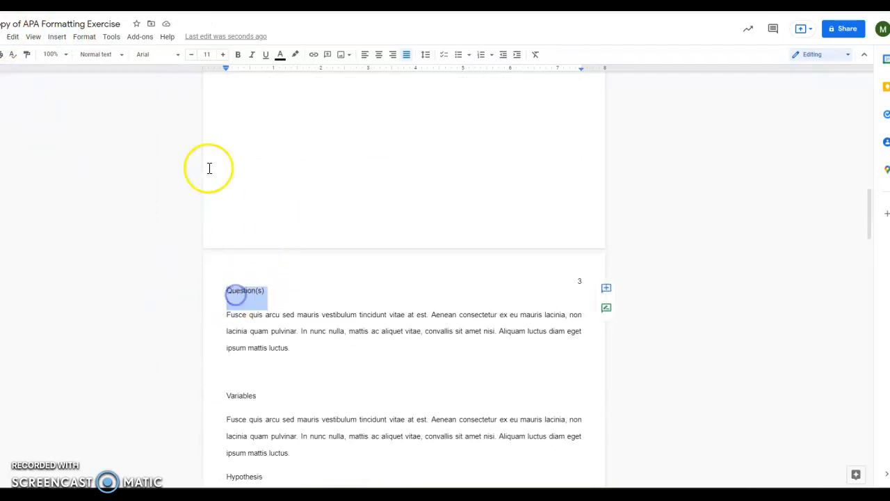
click(121, 59)
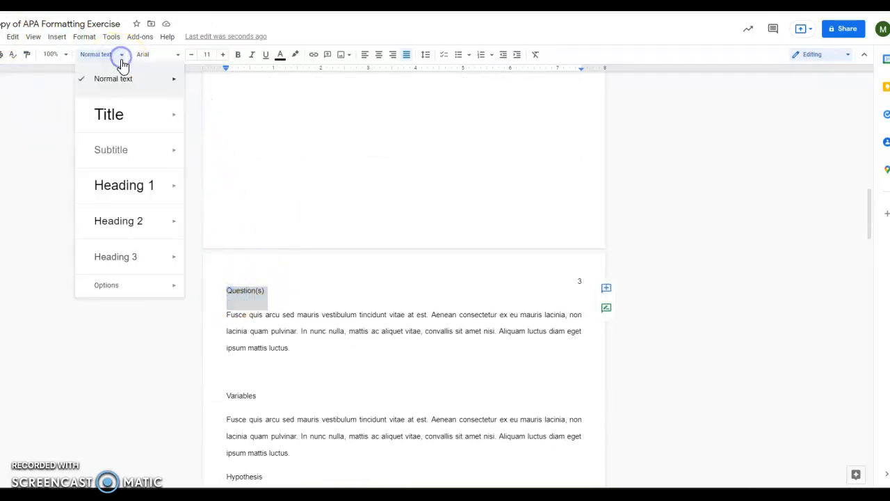
click(135, 192)
- Insert a page break before the "Table of Contents" line so that it starts on its own page
scroll(323, 294, up, 3)
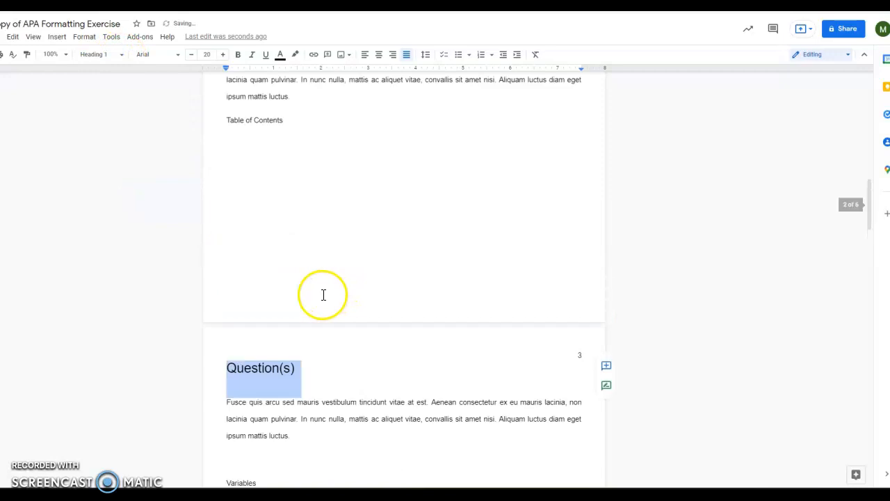
click(227, 195)
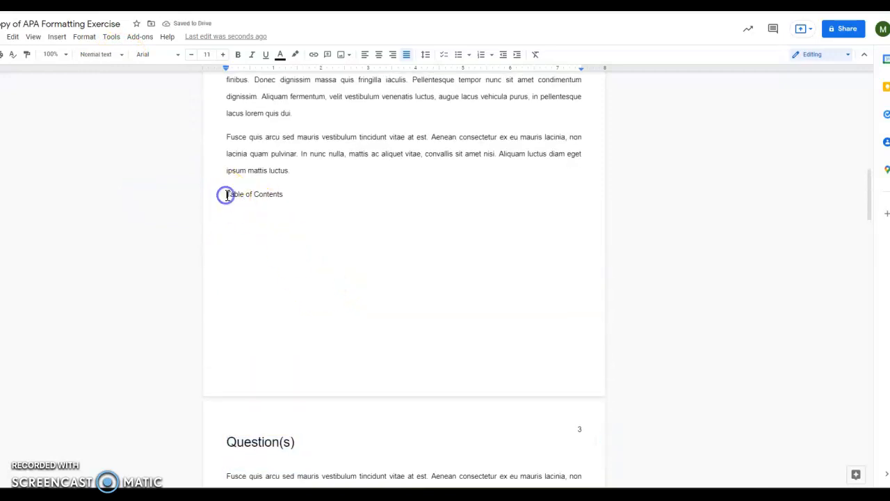
click(57, 39)
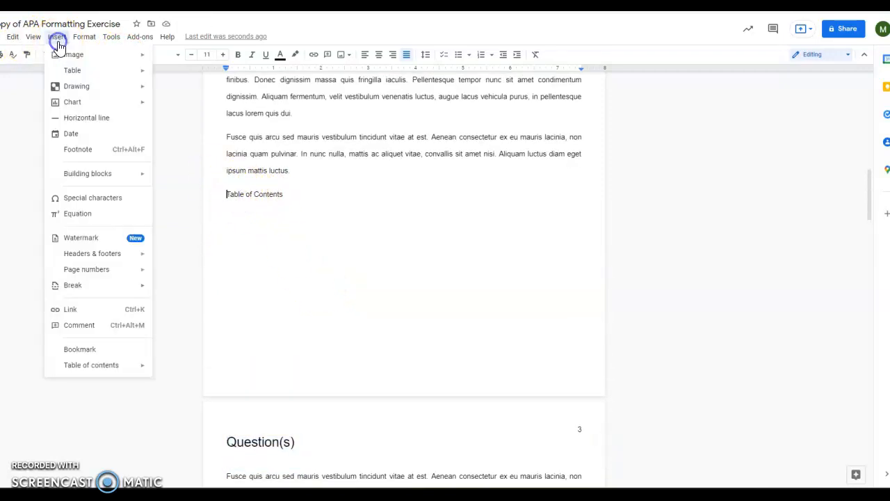
click(59, 40)
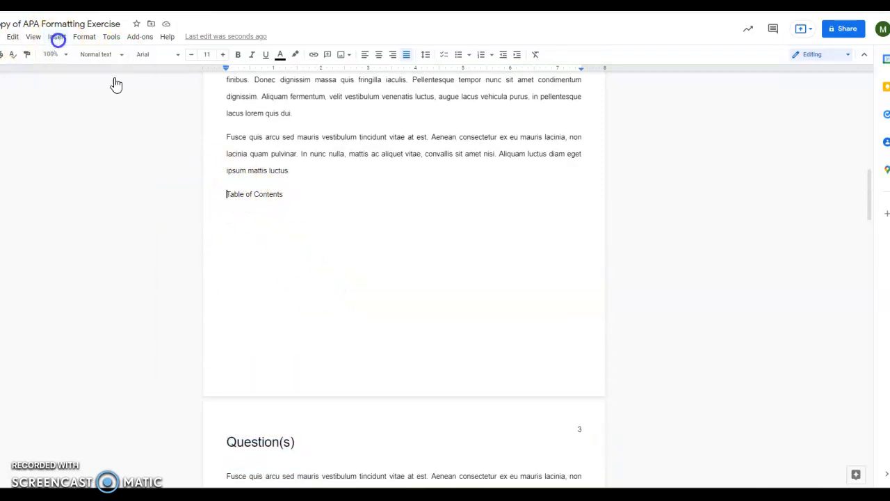
click(58, 39)
mouse_move(87, 287)
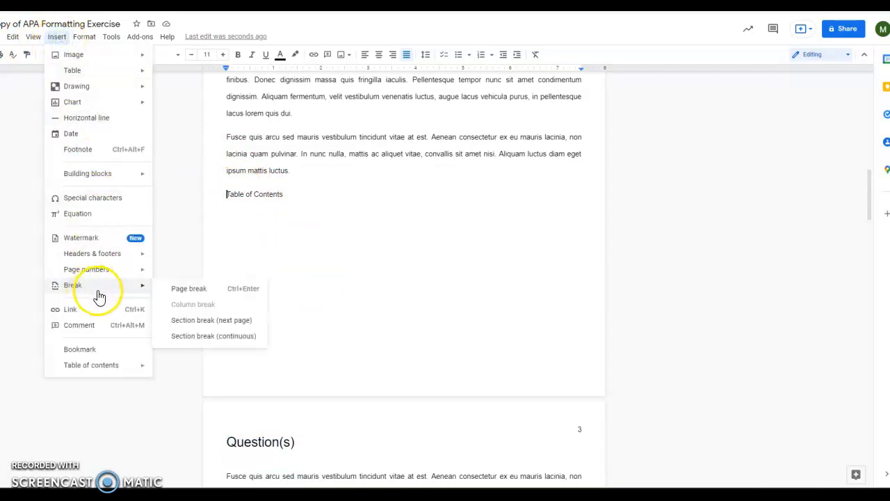
click(187, 292)
- Apply the Heading 1 style to the "Variables" line below the Question(s) section
scroll(284, 302, down, 4)
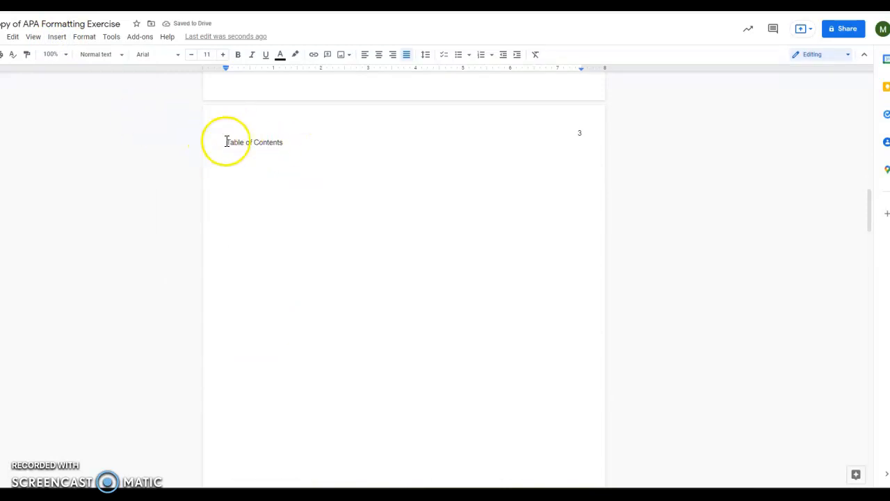
scroll(260, 271, down, 3)
scroll(265, 261, down, 4)
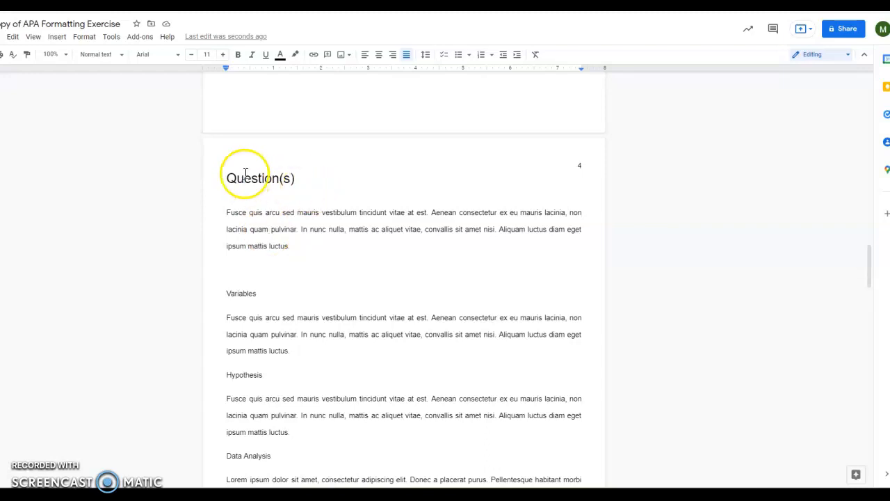
click(252, 179)
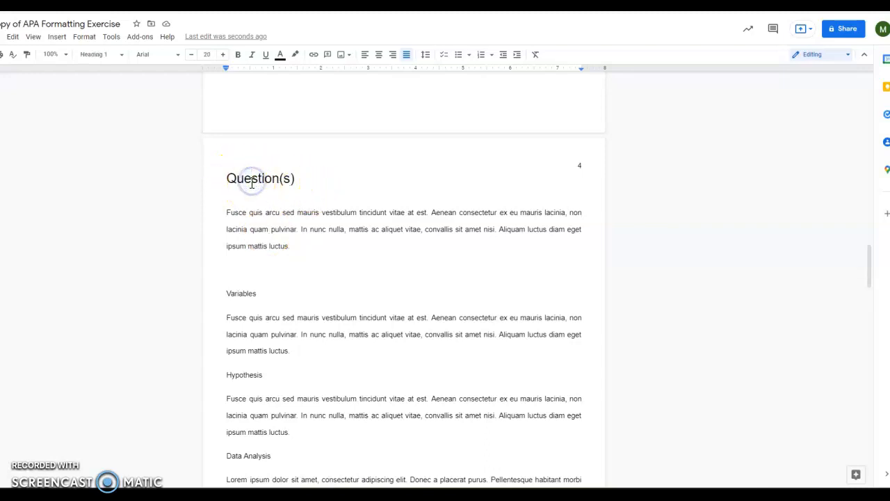
double_click(242, 294)
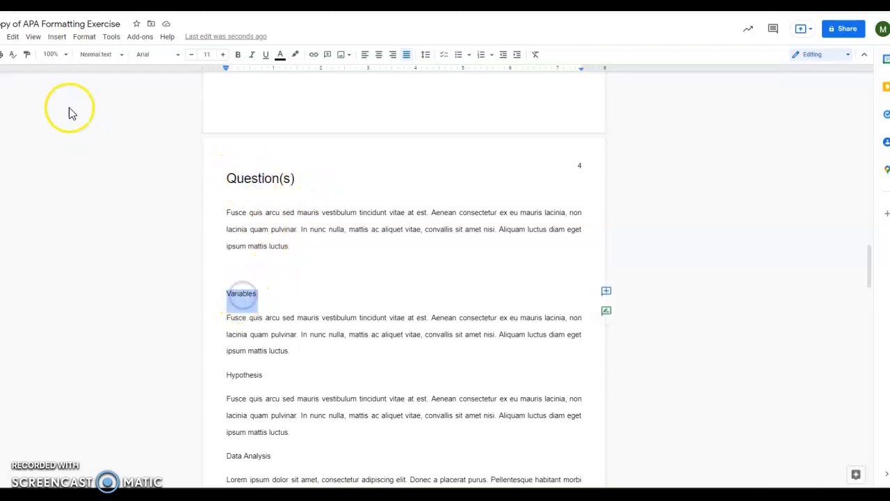
click(98, 55)
click(98, 186)
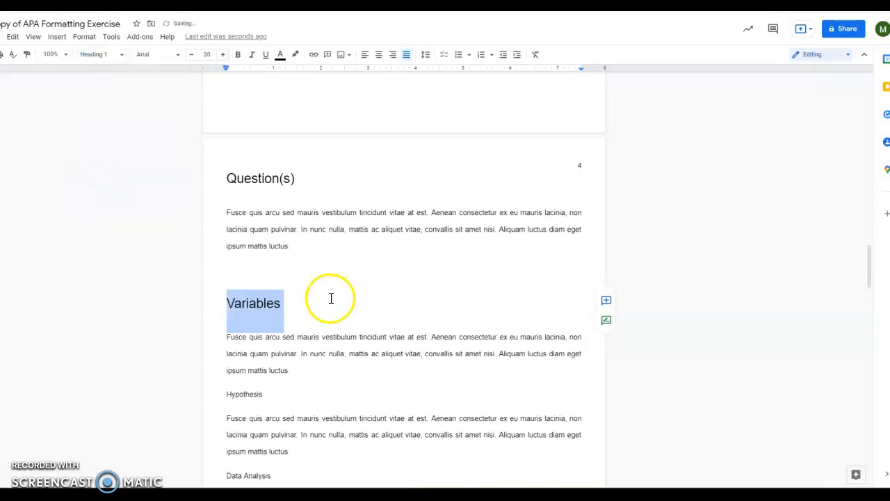
- Apply the Heading 1 style to the "Hypothesis" line below the Variables section
scroll(287, 304, down, 2)
double_click(236, 296)
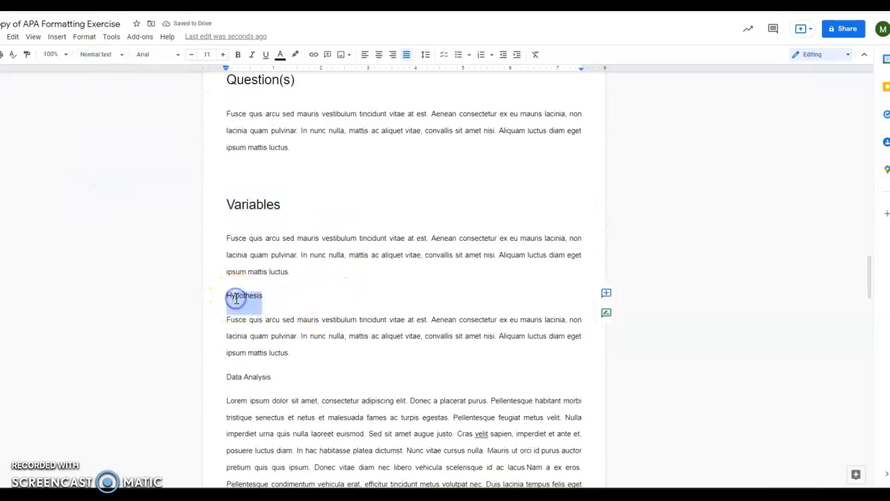
click(104, 55)
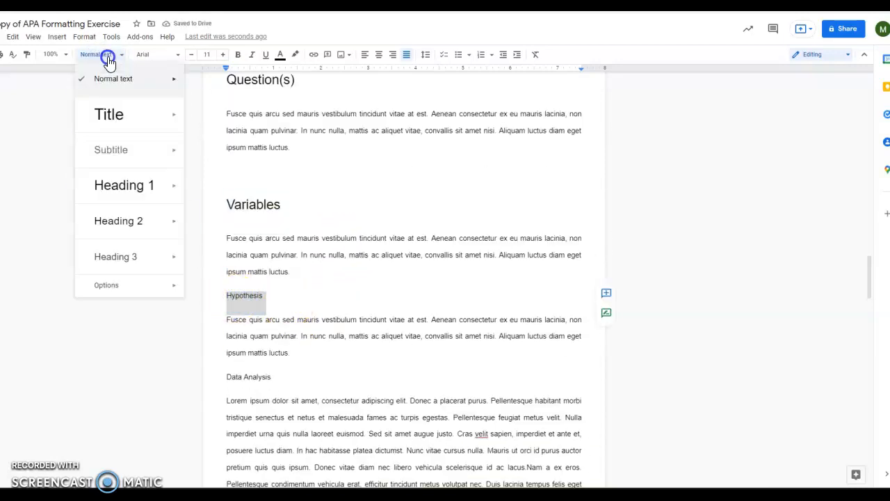
click(119, 186)
scroll(357, 294, up, 2)
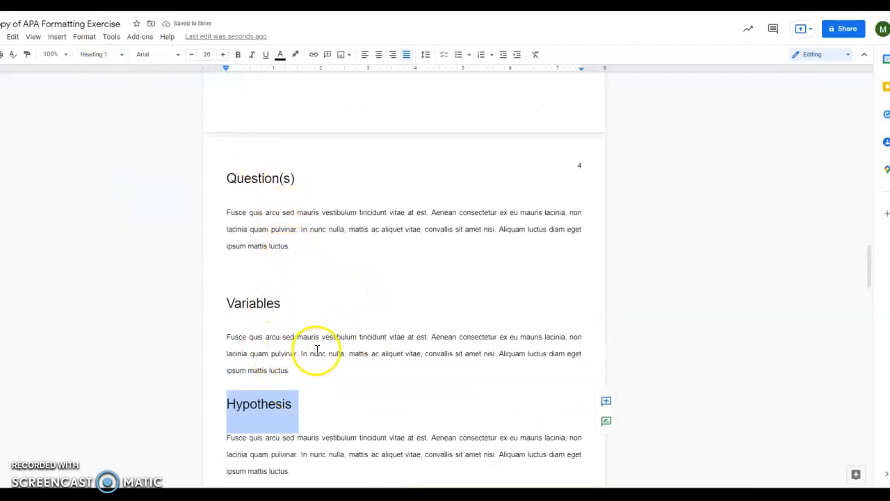
- Insert a page break before the "Data Analysis" line that follows the Hypothesis section
scroll(317, 352, down, 2)
scroll(324, 327, down, 2)
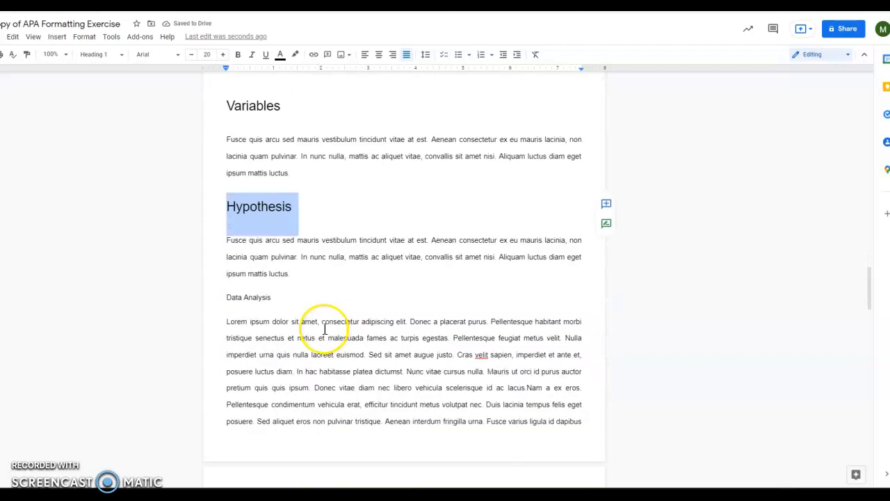
click(222, 297)
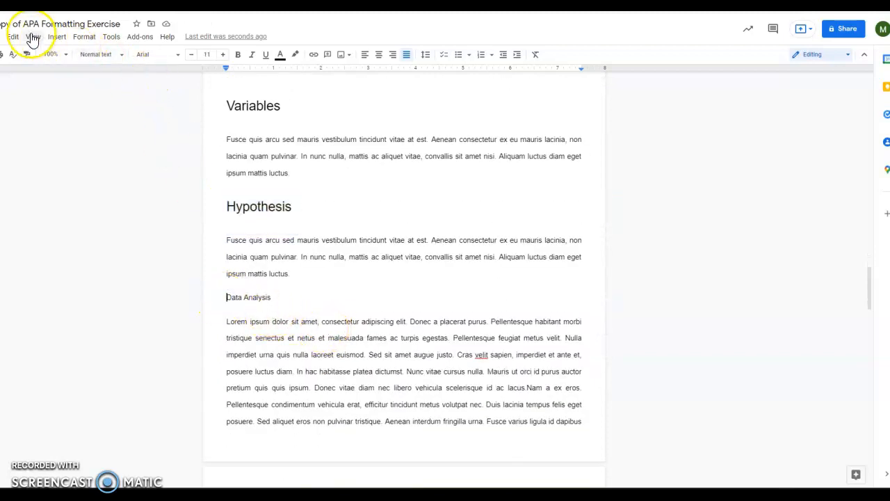
click(57, 36)
mouse_move(74, 287)
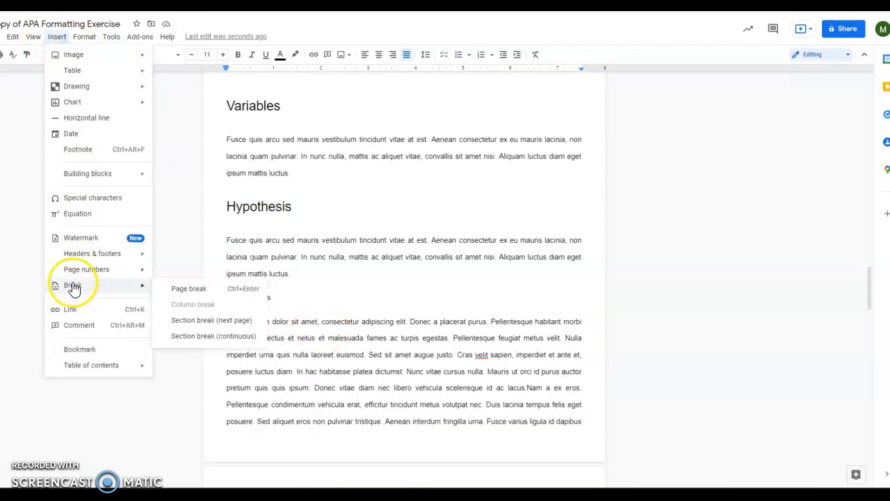
click(163, 290)
- Apply the Heading 1 style to the "Data Analysis" line
triple_click(244, 290)
click(110, 55)
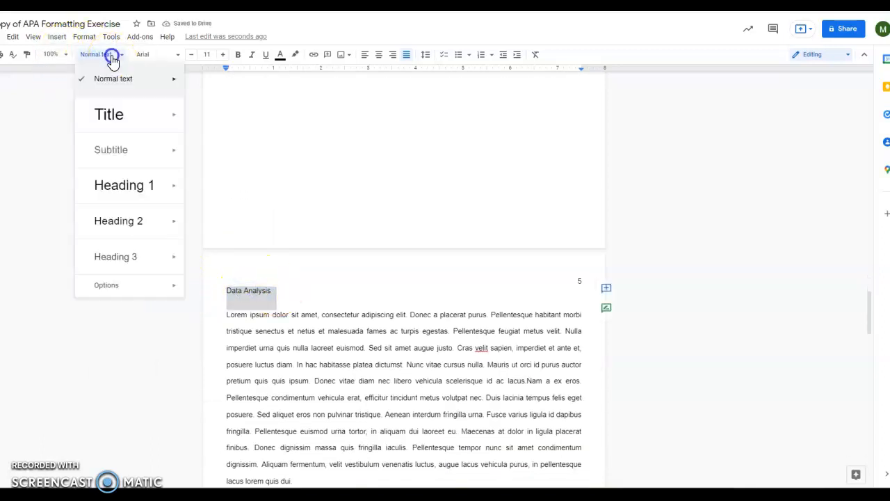
click(110, 186)
scroll(278, 236, down, 4)
scroll(233, 226, up, 3)
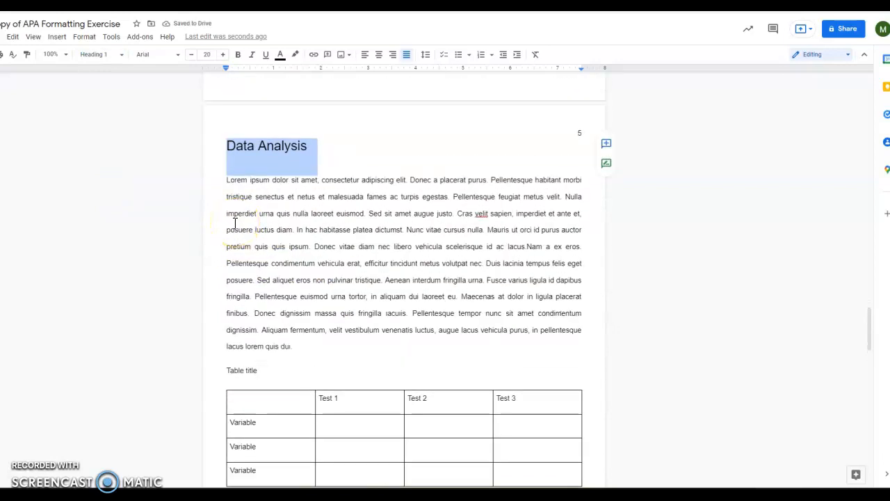
- Apply the Heading 2 style to the "Table title" line above the table and capitalize it as "Table Title"
scroll(235, 223, down, 3)
triple_click(245, 272)
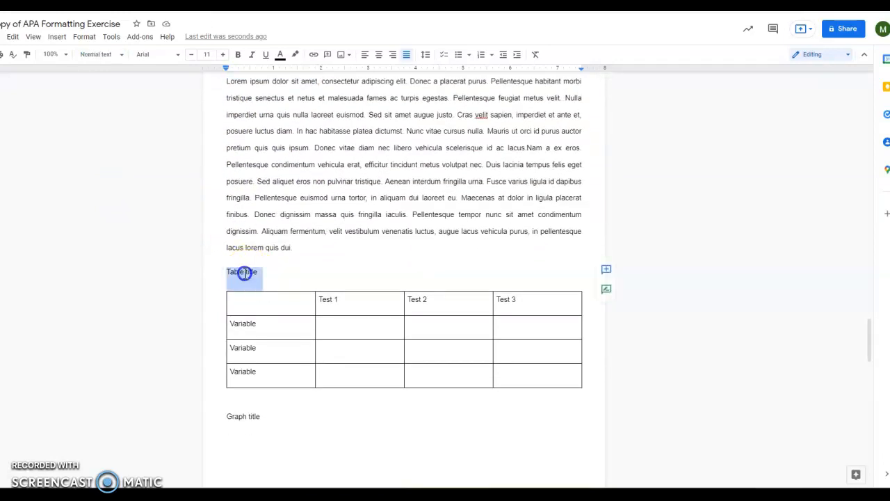
click(123, 56)
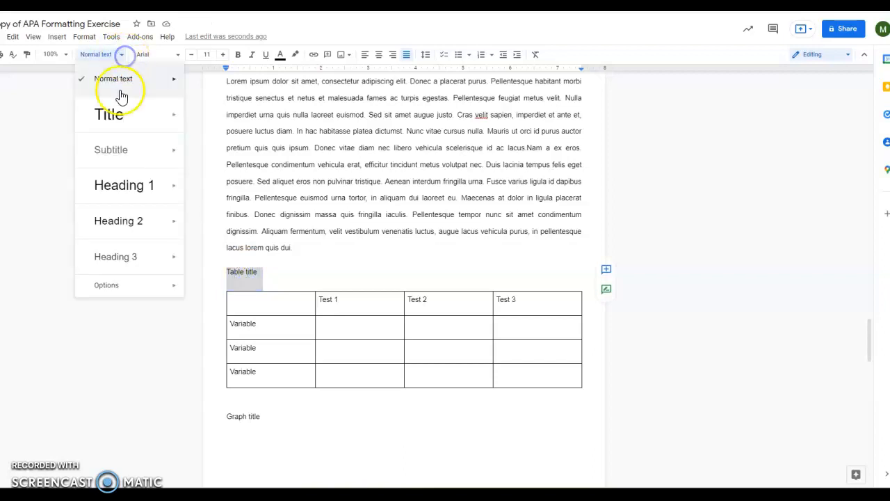
click(115, 222)
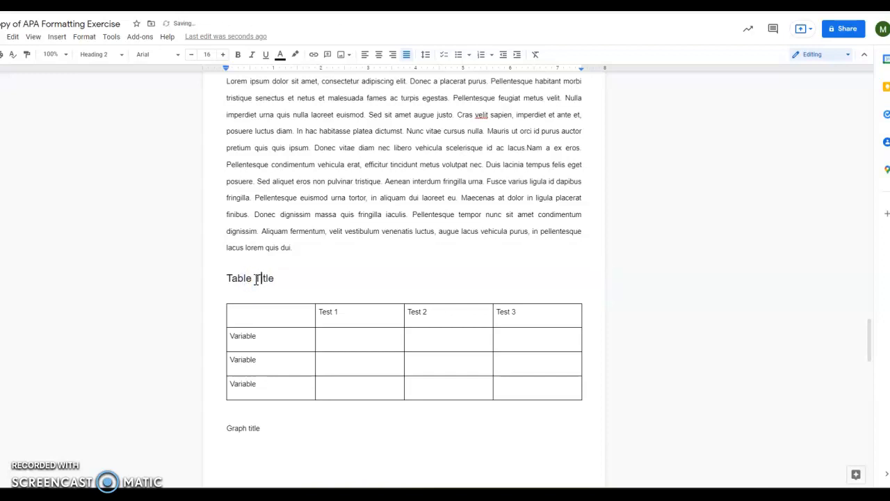
- Apply the Heading 2 style to the "Graph title" line above the line graph and capitalize its second word
scroll(392, 272, down, 3)
click(250, 329)
triple_click(250, 329)
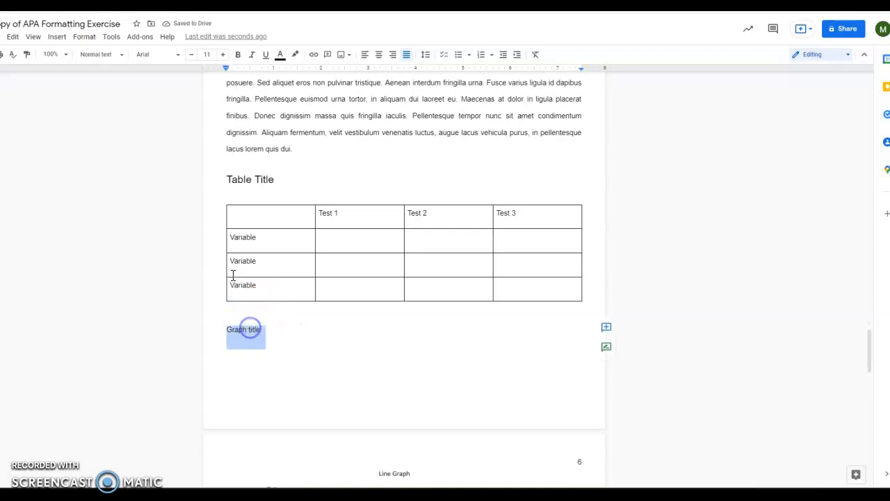
click(121, 55)
click(121, 222)
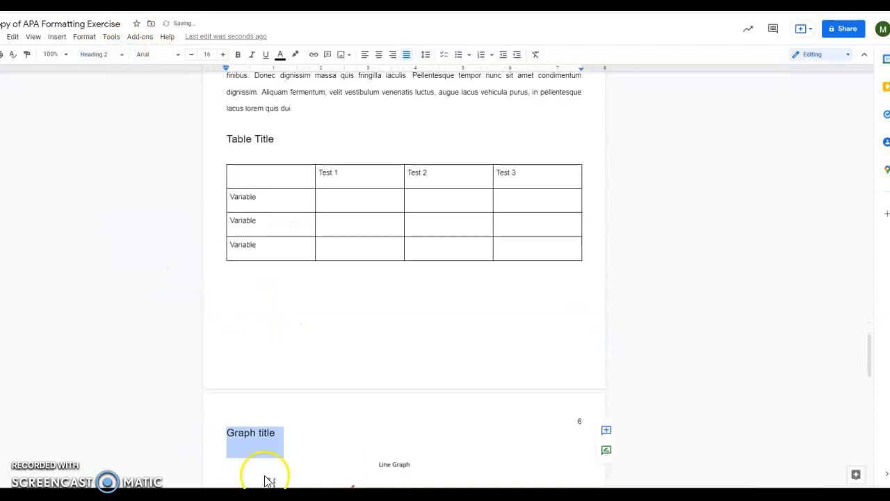
scroll(277, 365, down, 1)
scroll(277, 365, down, 3)
click(258, 284)
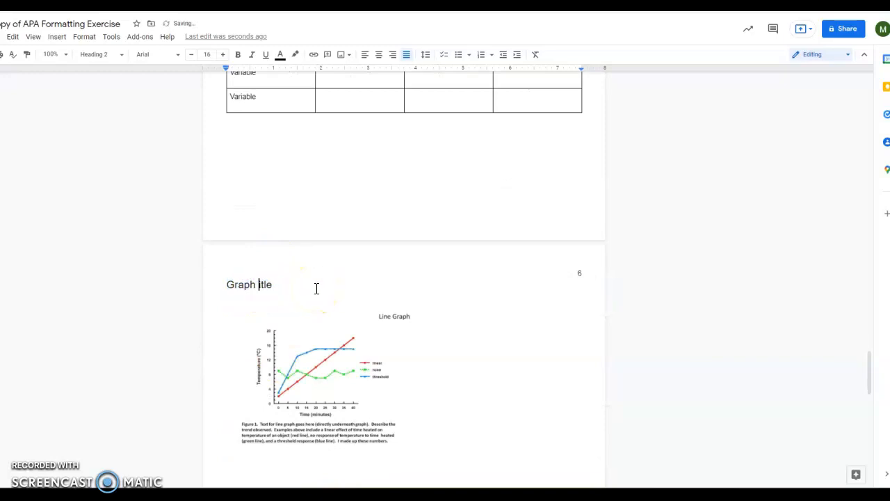
- Insert a page break before the "Conclusion" line that follows the line graph
scroll(260, 258, down, 5)
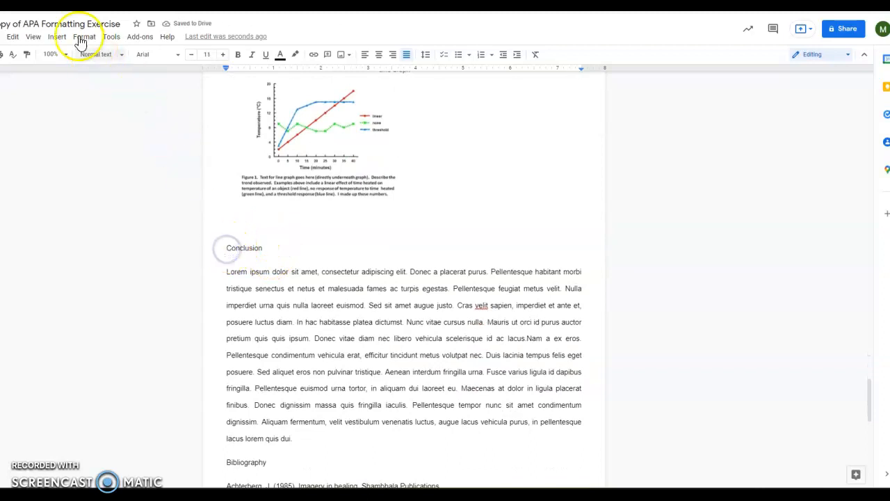
click(57, 36)
mouse_move(85, 284)
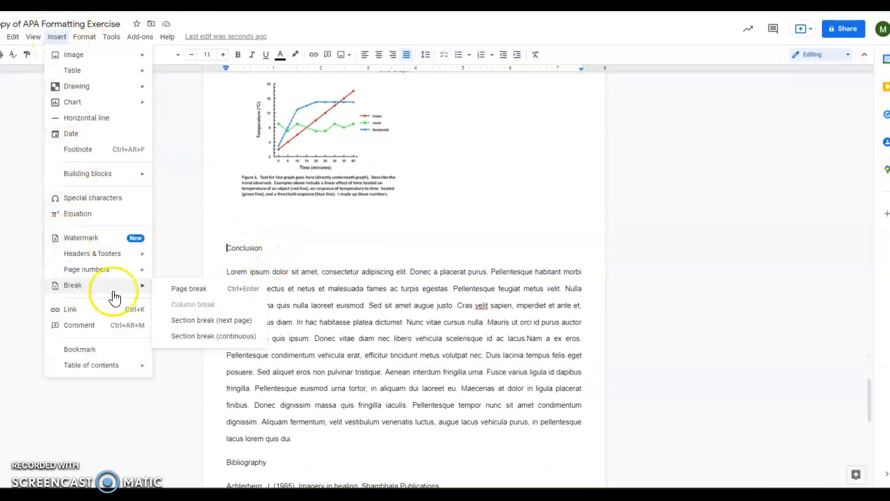
click(183, 286)
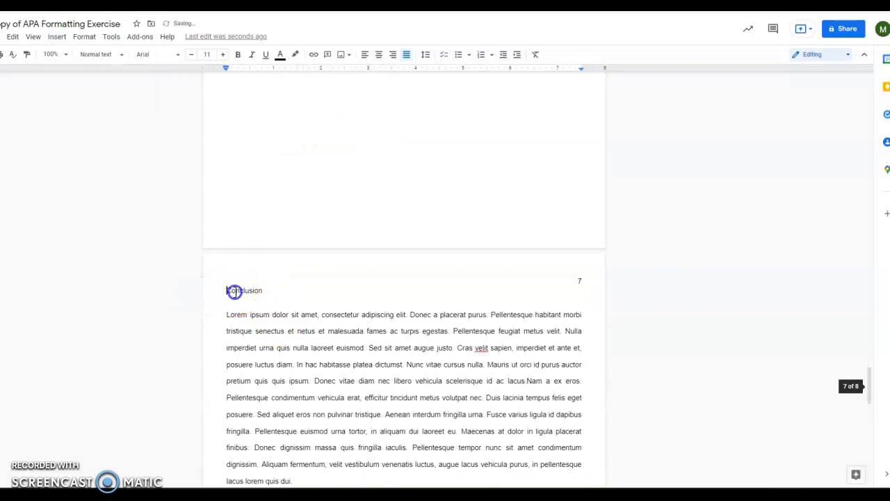
- Apply the Heading 1 style to the "Conclusion" line
triple_click(231, 291)
click(97, 54)
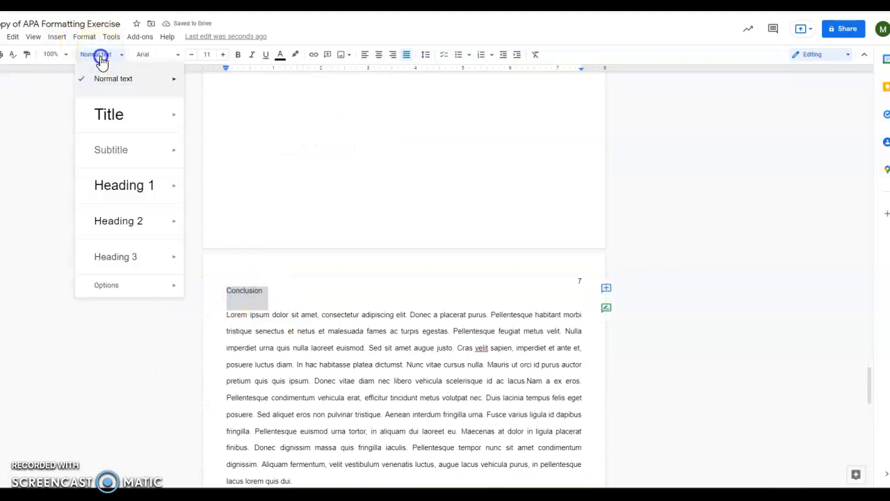
click(105, 185)
- Insert a page break before the "Bibliography" line so that the references start on a new page
scroll(282, 241, down, 3)
scroll(282, 241, down, 2)
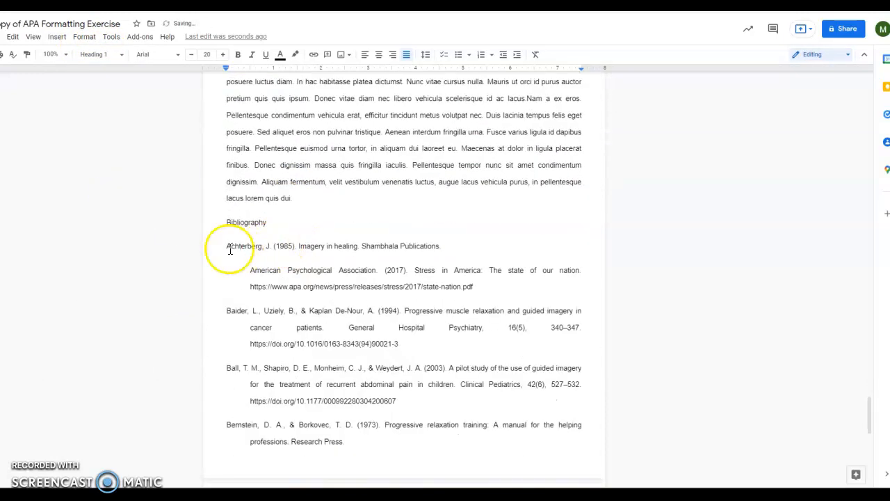
click(226, 223)
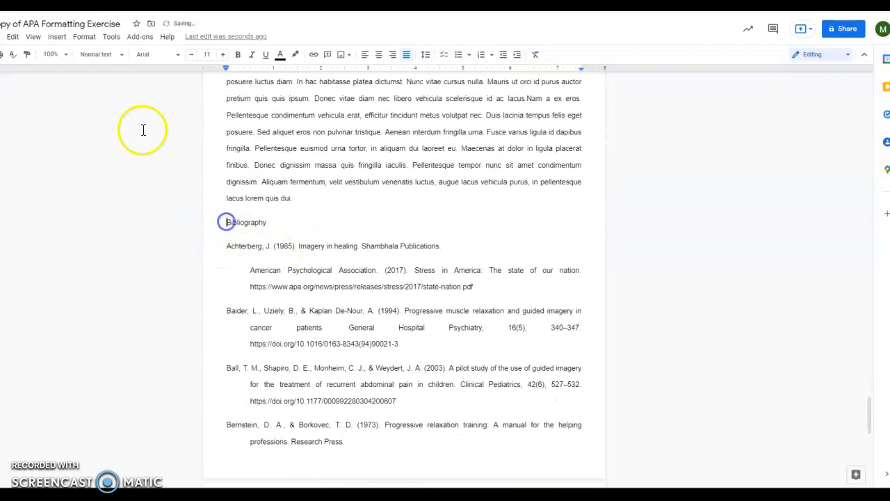
click(56, 36)
mouse_move(80, 289)
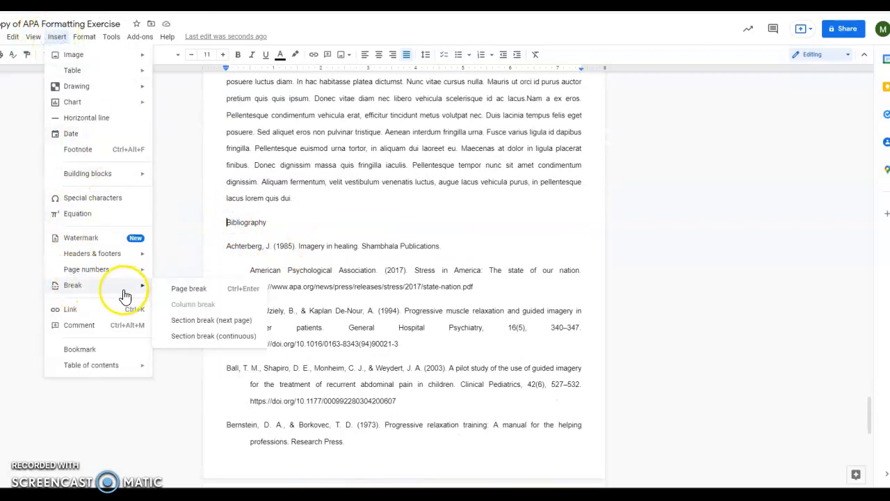
click(167, 291)
- Apply the Heading 1 style to the "Bibliography" line above the references
scroll(258, 421, down, 3)
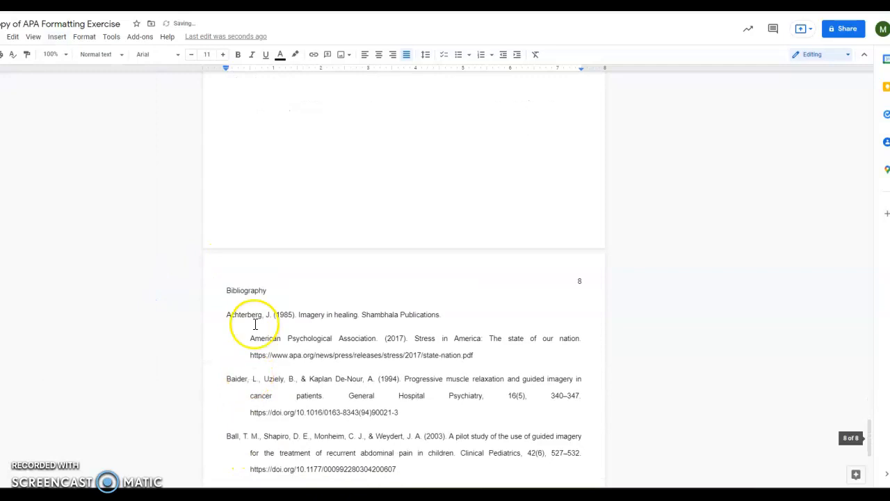
double_click(250, 291)
click(96, 59)
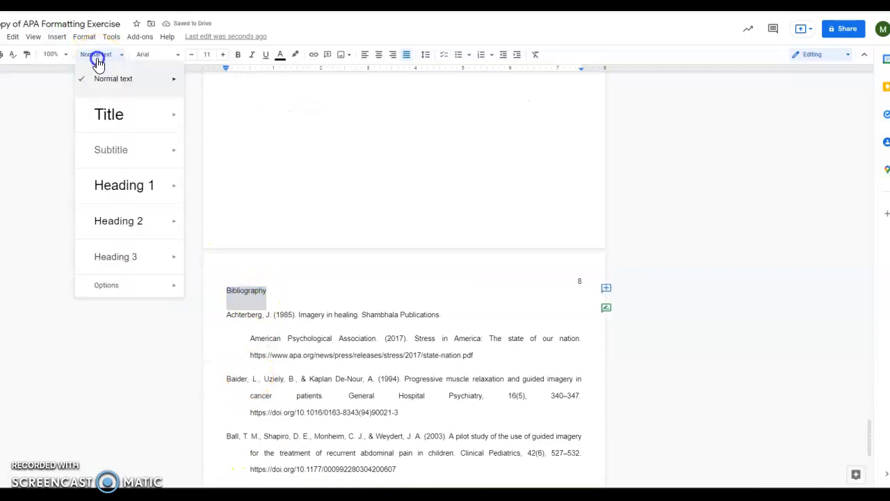
click(111, 191)
- Insert an automatic table of contents with page numbers below the "Table of Contents" line on page 3
scroll(310, 306, up, 20)
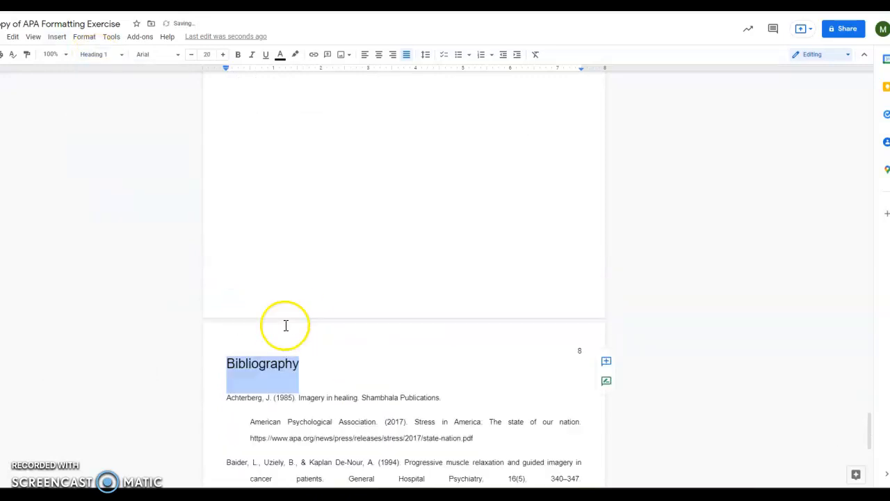
scroll(311, 283, up, 20)
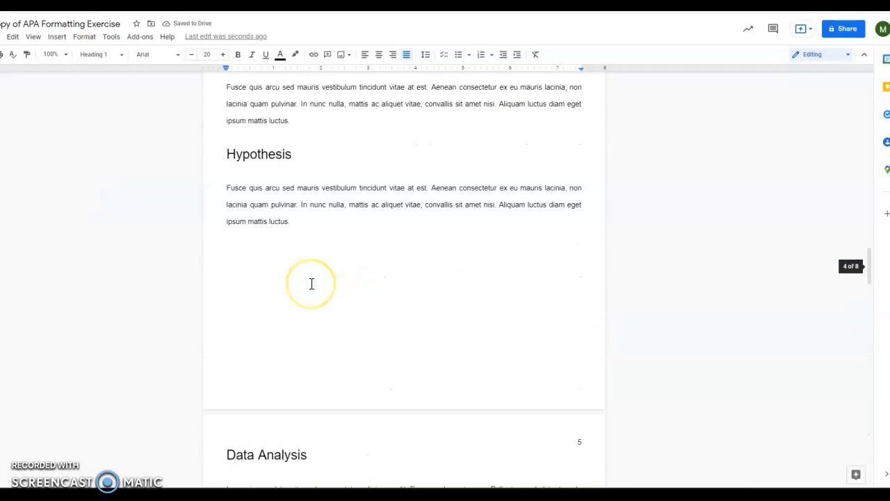
scroll(320, 264, up, 2)
scroll(294, 241, down, 3)
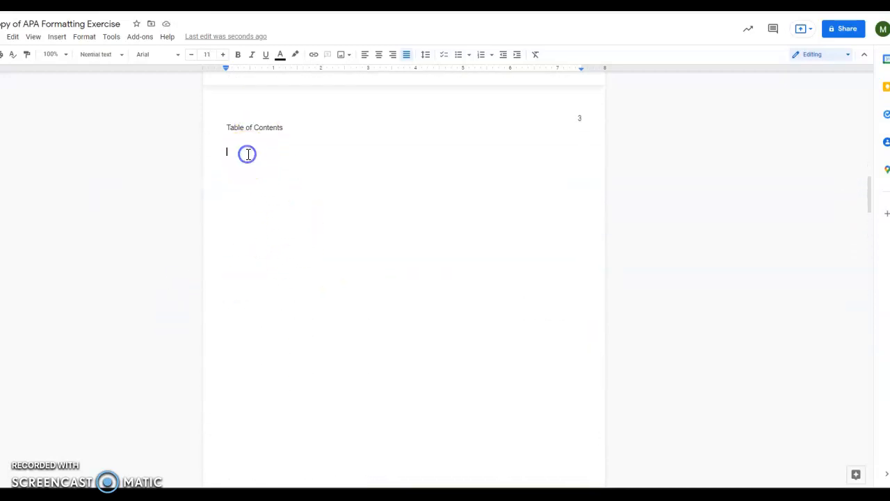
click(245, 156)
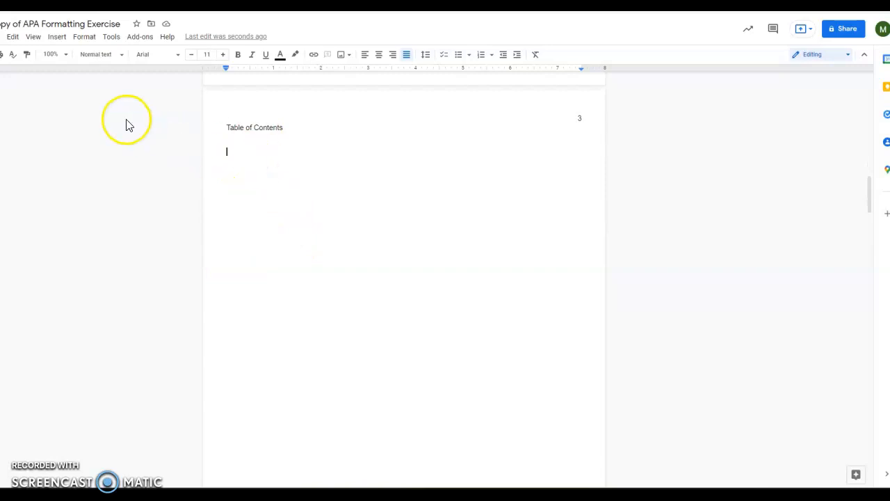
click(59, 38)
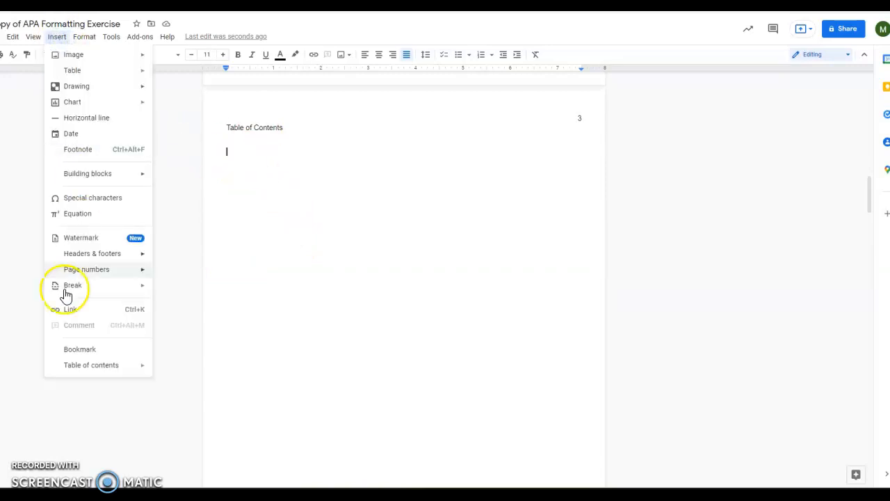
mouse_move(123, 377)
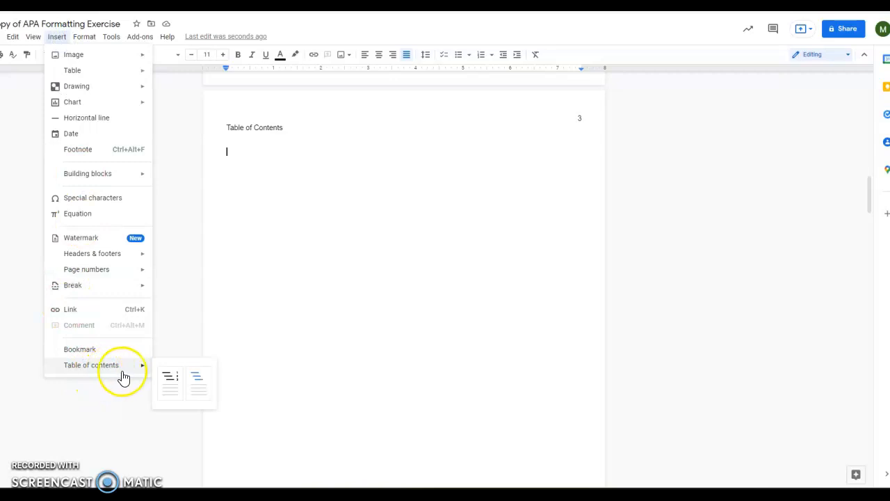
click(172, 381)
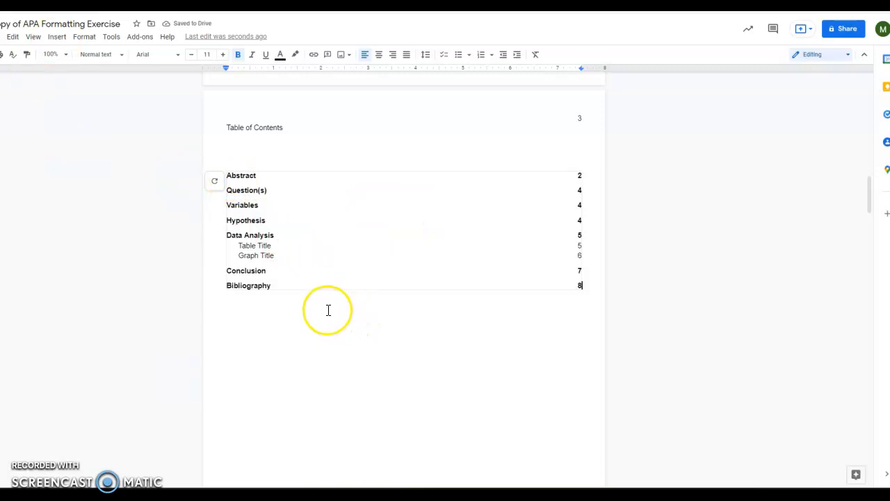
- Follow the Abstract entry's link in the table of contents, then return and check the Table Title entry's link
click(238, 174)
click(263, 191)
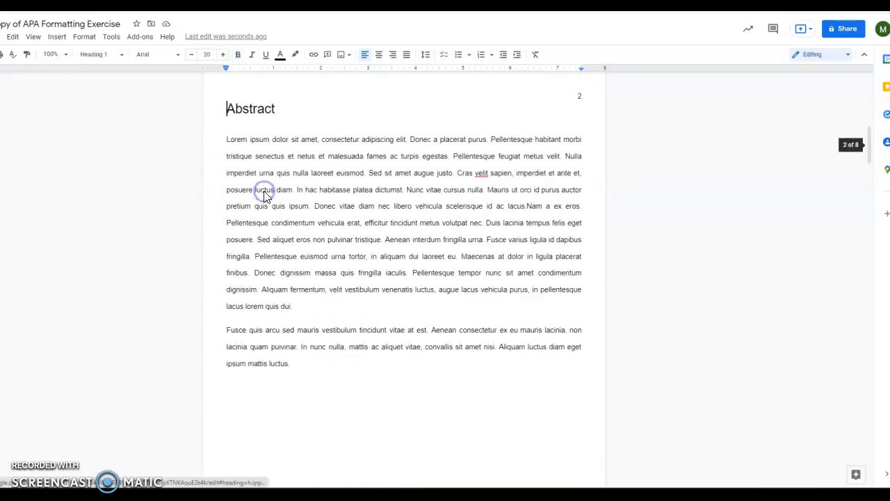
scroll(308, 222, up, 10)
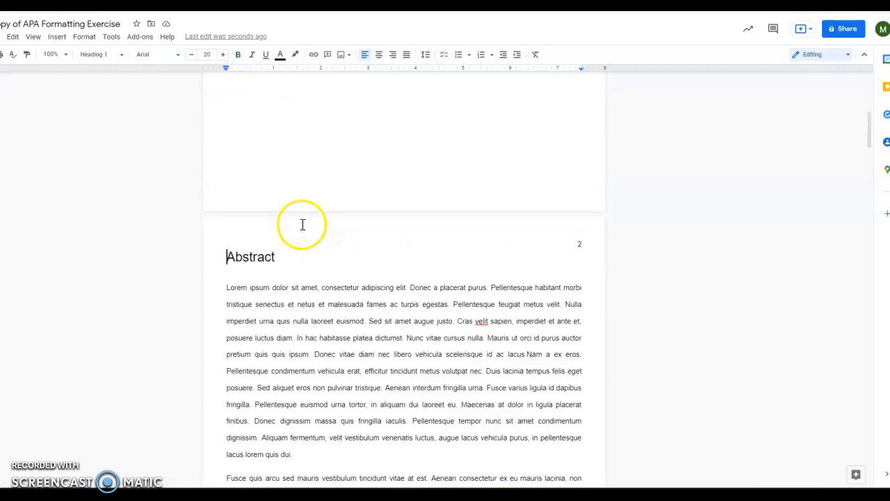
scroll(309, 221, down, 20)
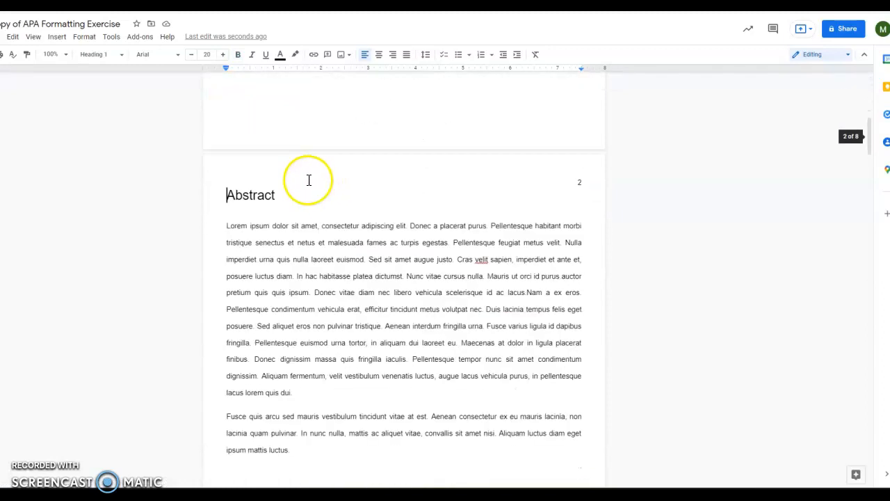
scroll(367, 205, up, 1)
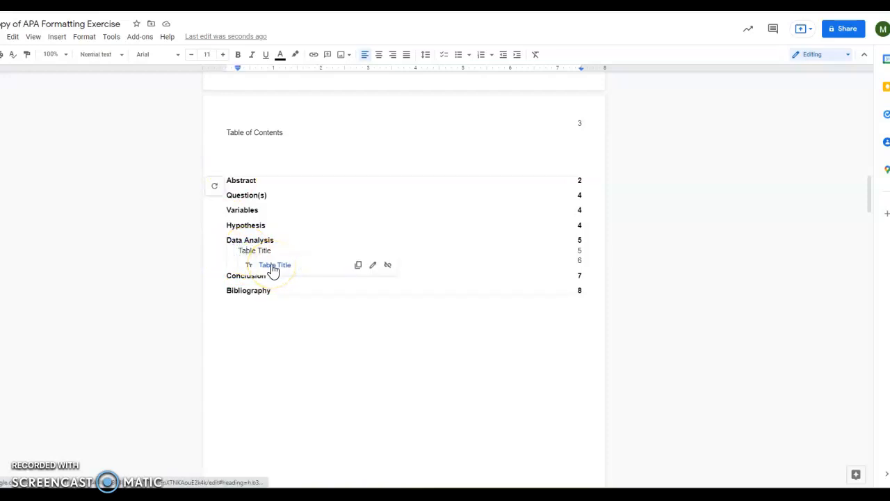
click(331, 336)
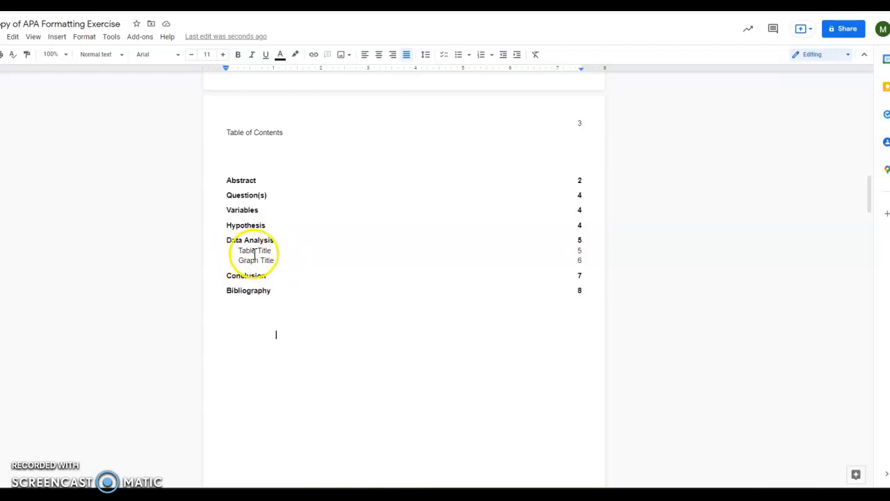
- Apply the Heading 1 style to the "Table of Contents" line above the inserted table
scroll(229, 258, up, 1)
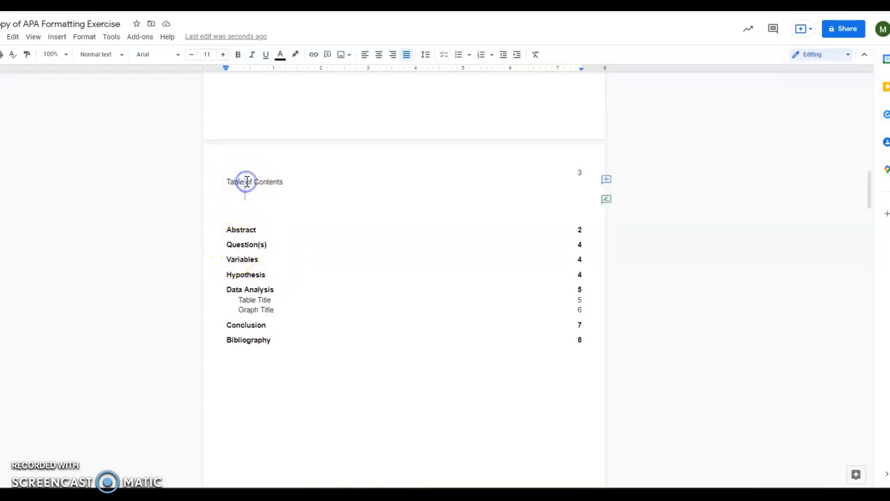
triple_click(246, 182)
click(121, 55)
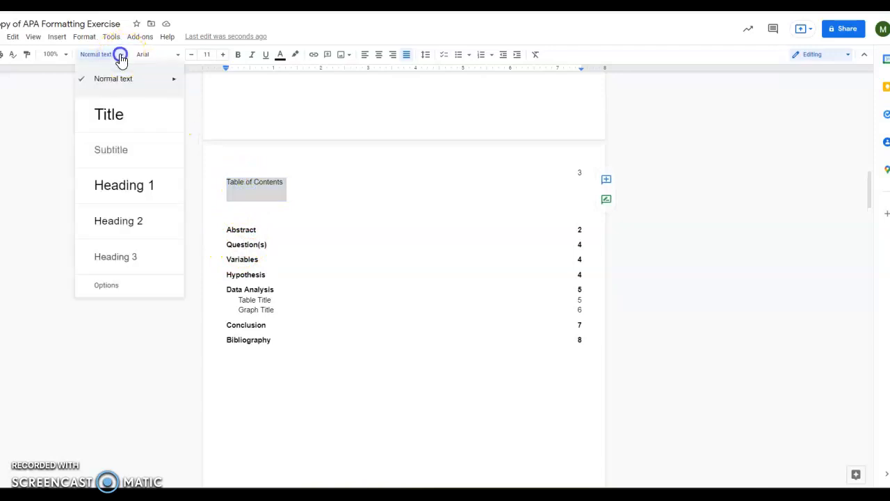
click(119, 194)
- Add the text "Table of Contents" to the page footer and align it to the right
scroll(412, 315, down, 1)
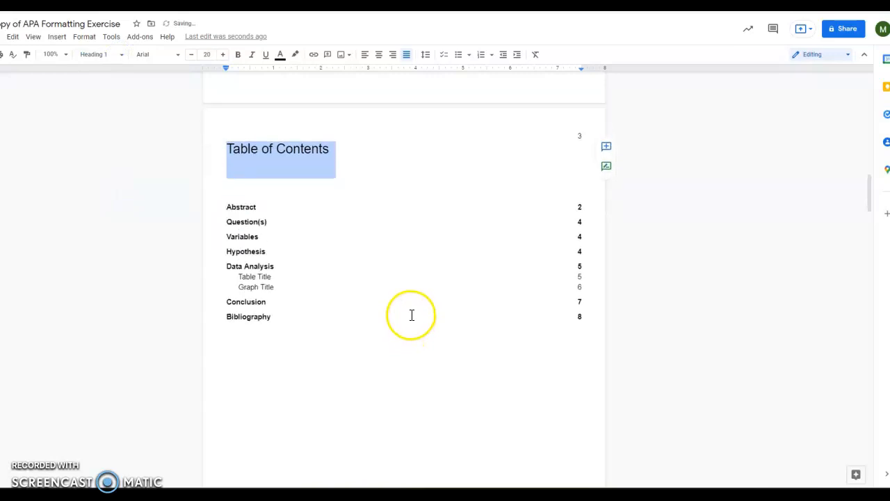
scroll(411, 314, up, 5)
scroll(453, 296, down, 10)
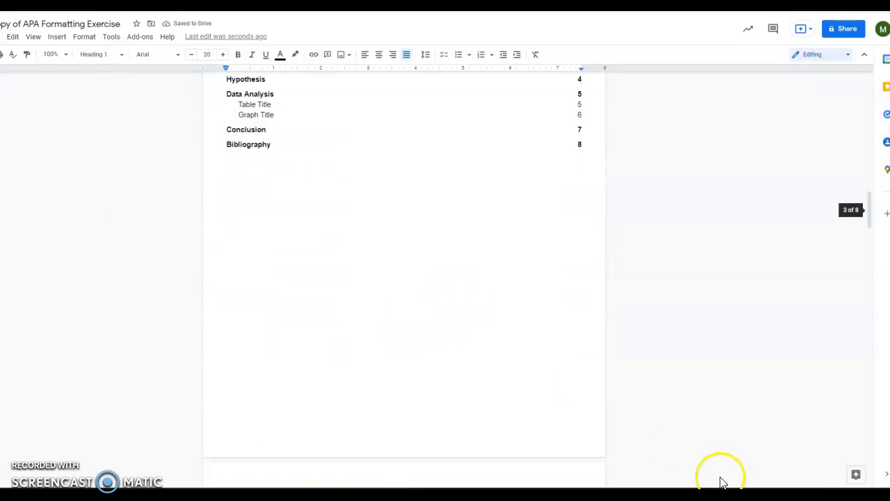
scroll(723, 482, down, 2)
double_click(547, 357)
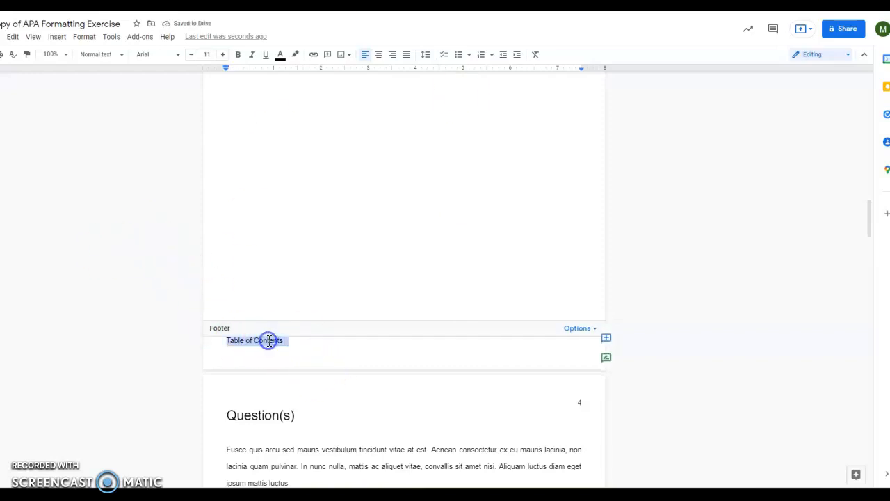
click(393, 54)
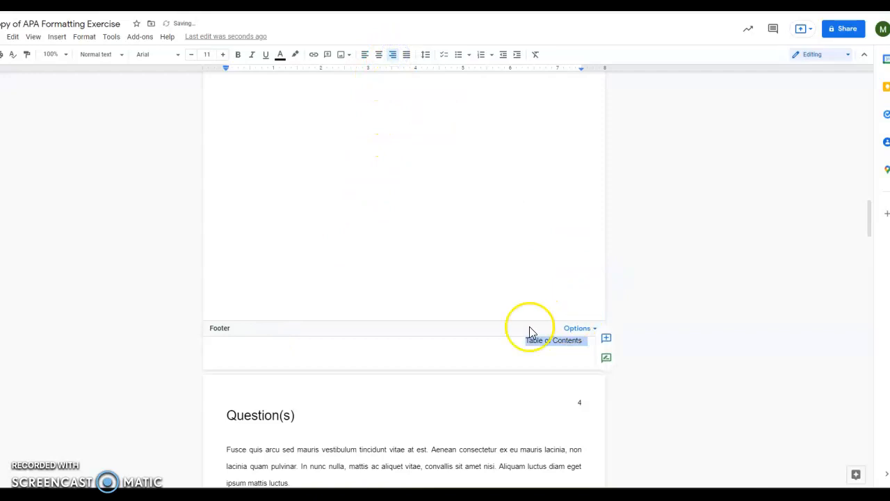
- Link the footer text to the document's Table of Contents heading and leave the footer
right_click(547, 342)
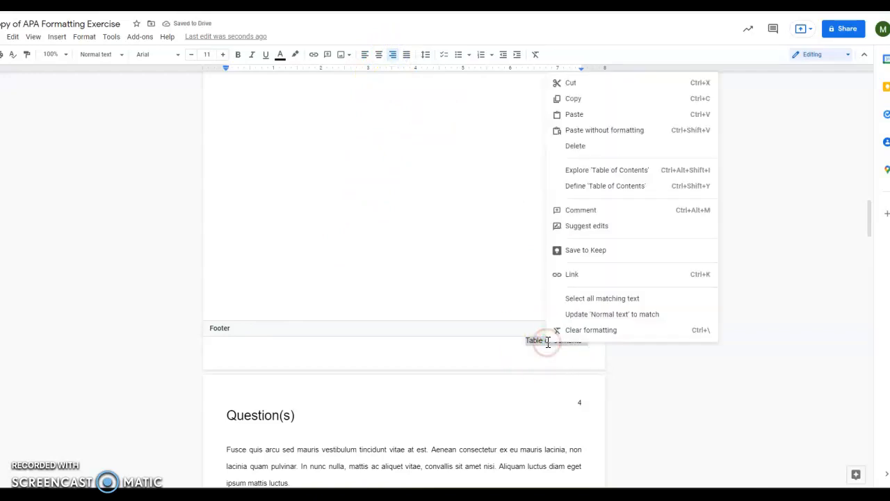
click(571, 275)
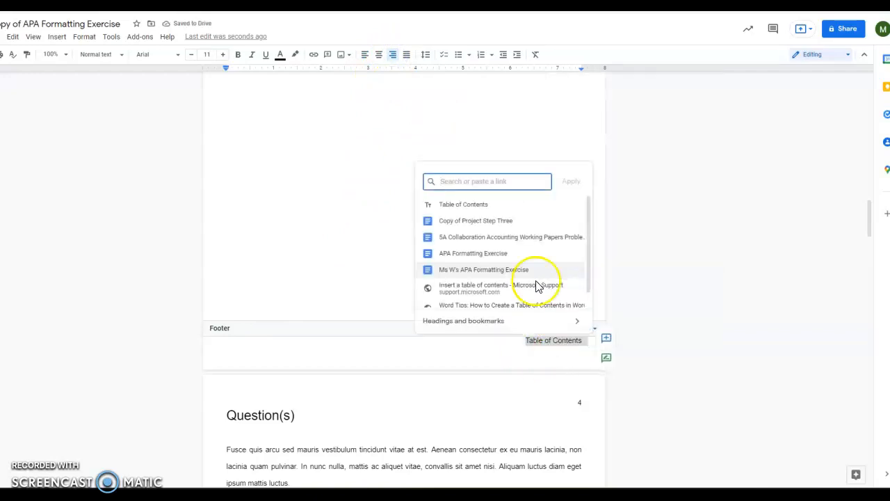
click(441, 333)
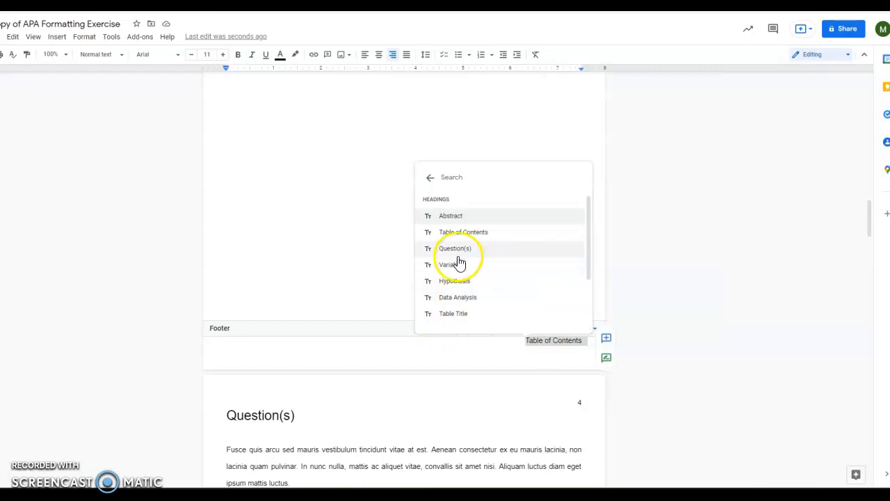
click(461, 232)
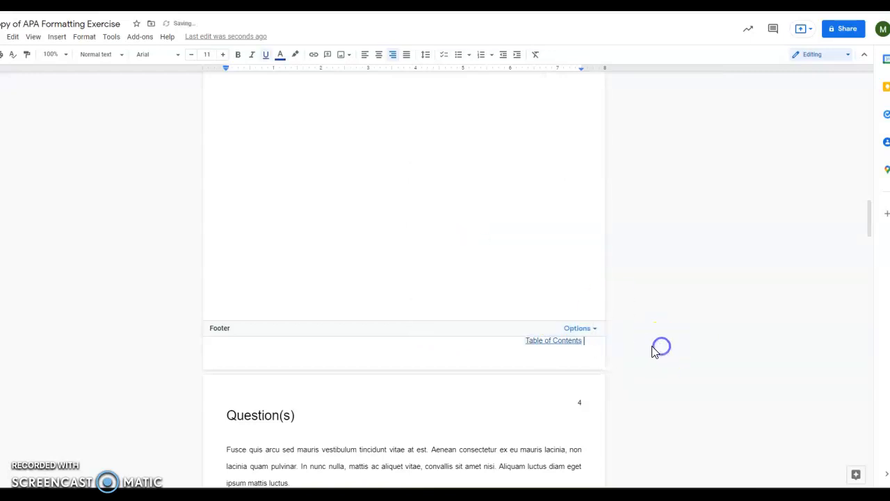
click(402, 201)
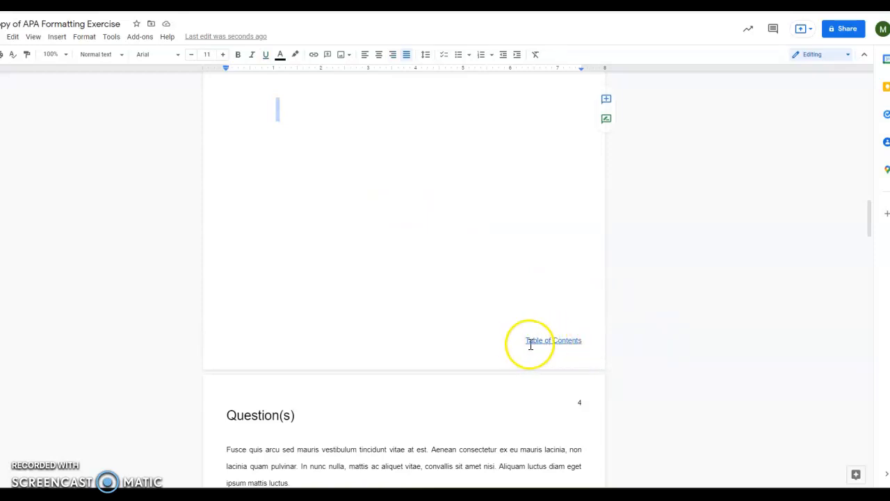
- Test the footer's Table of Contents link from the page with the Hypothesis section and from an earlier page
scroll(540, 329, down, 12)
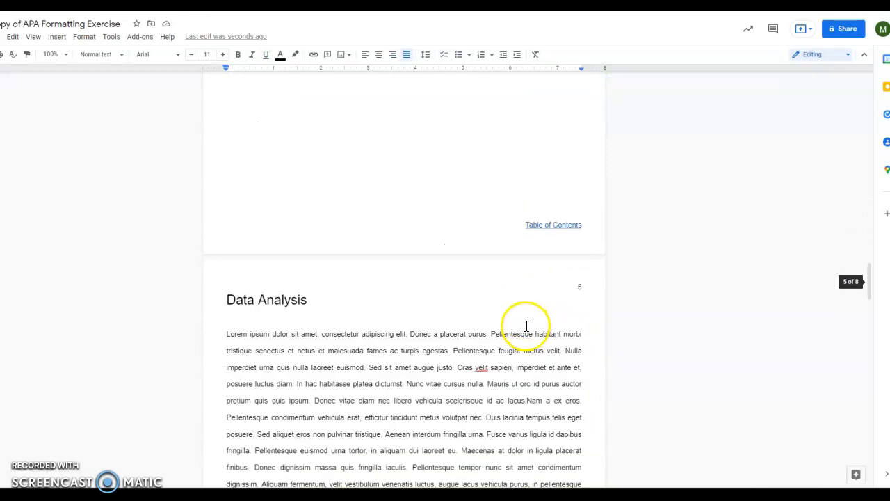
scroll(529, 326, up, 3)
click(537, 422)
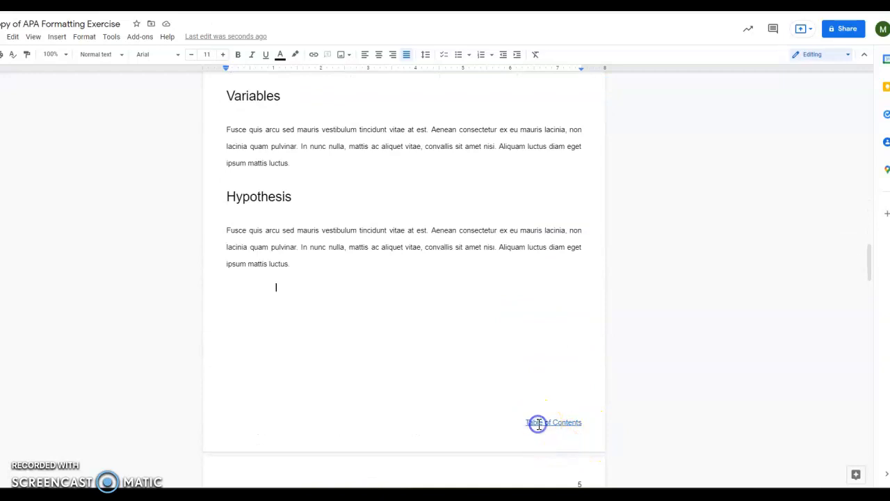
click(454, 439)
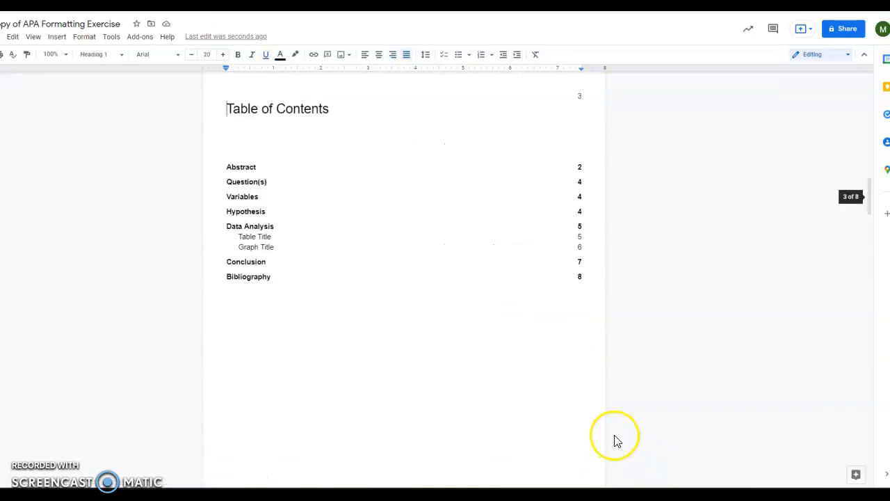
scroll(549, 252, up, 6)
scroll(546, 248, up, 10)
scroll(539, 237, down, 6)
scroll(539, 237, down, 2)
click(548, 226)
click(473, 238)
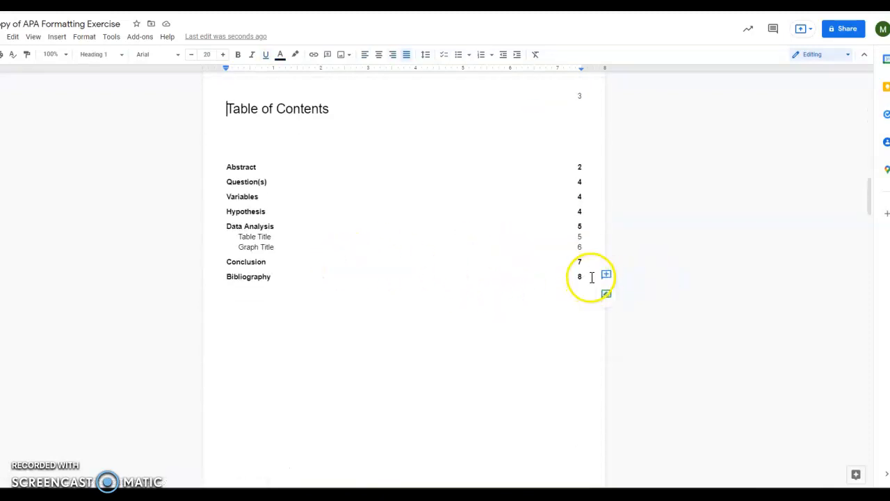
- Follow the Conclusion entry in the table of contents and return through the footer link
click(245, 262)
click(258, 277)
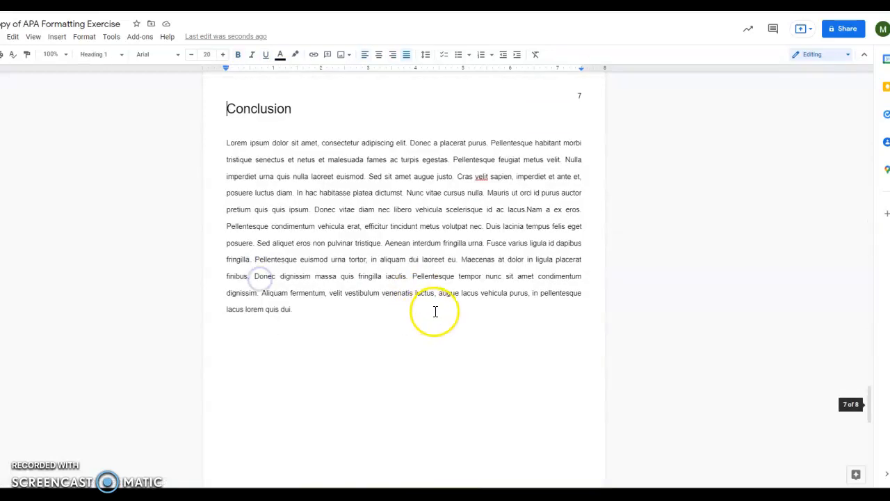
scroll(481, 306, down, 2)
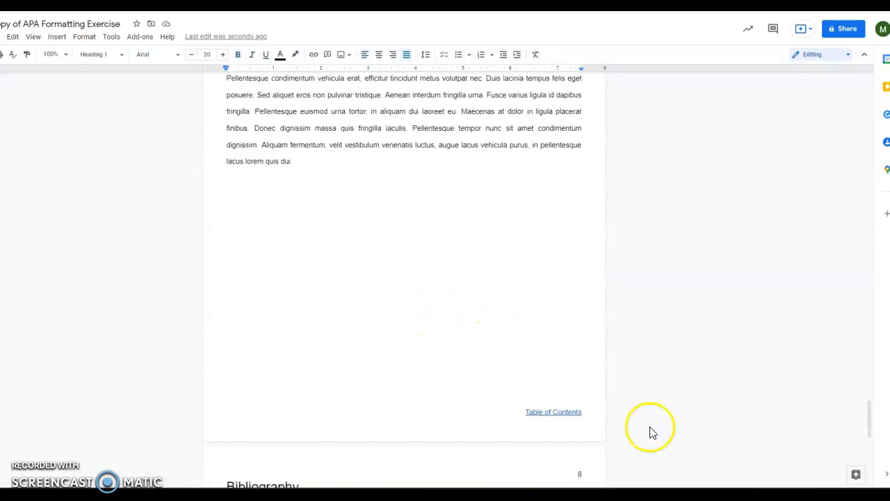
click(539, 413)
click(485, 429)
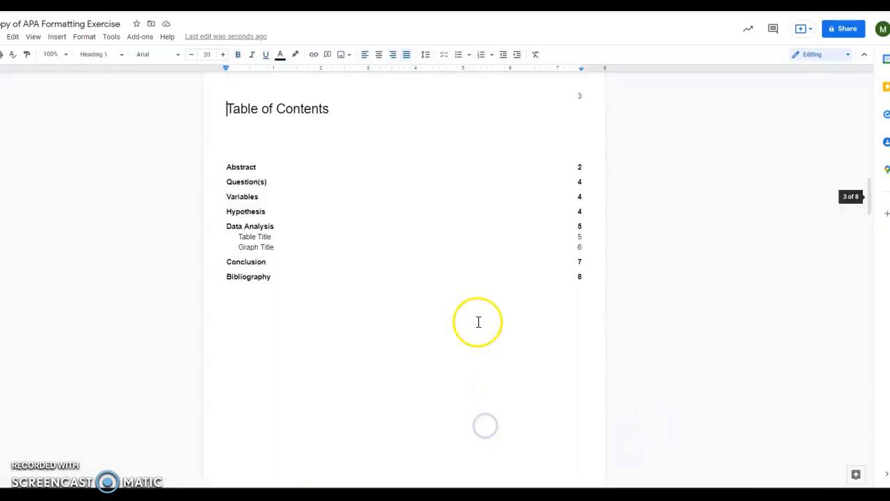
- Follow the Table Title entry in the table of contents and return through the footer link
click(253, 238)
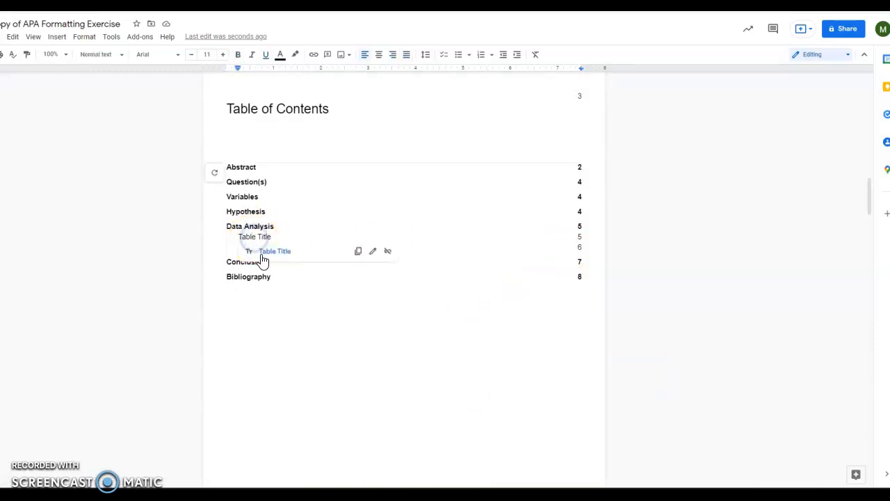
click(269, 251)
click(544, 333)
click(482, 347)
scroll(481, 352, up, 14)
scroll(482, 351, up, 5)
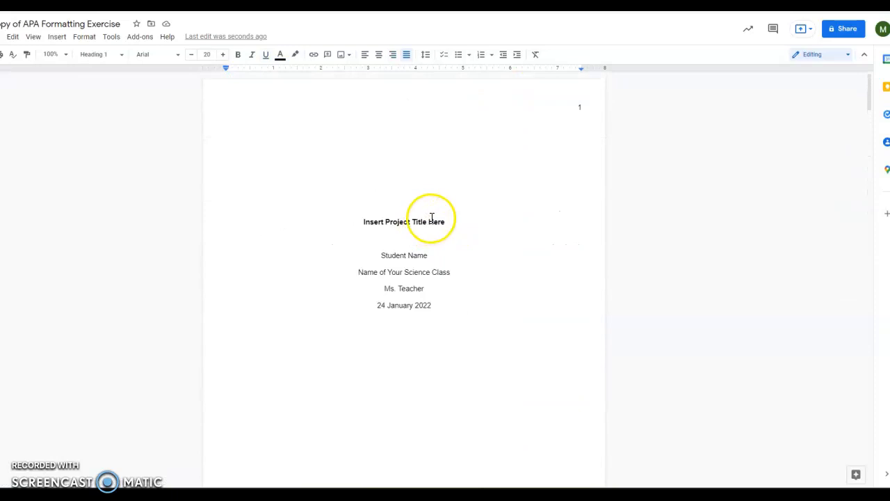
scroll(453, 291, down, 1)
scroll(453, 291, down, 5)
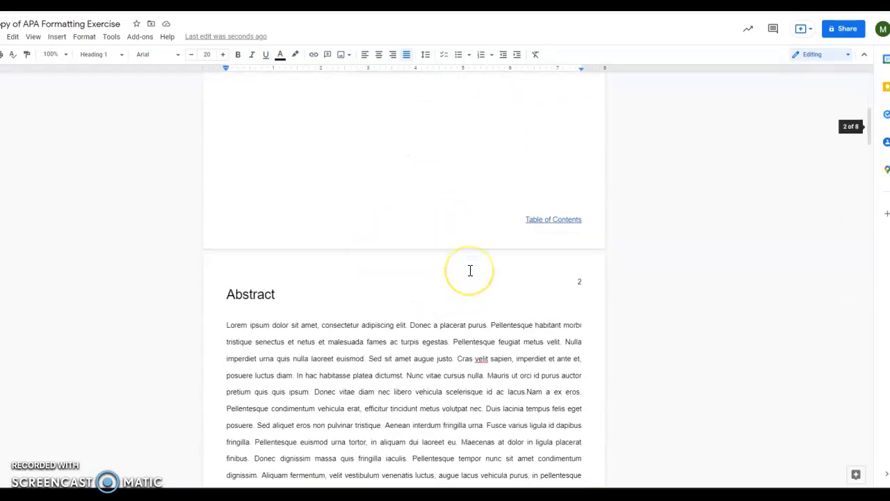
- Examine the title page and the Abstract page, selecting the Abstract's body paragraphs and clearing the selection
scroll(471, 271, down, 2)
scroll(490, 264, up, 10)
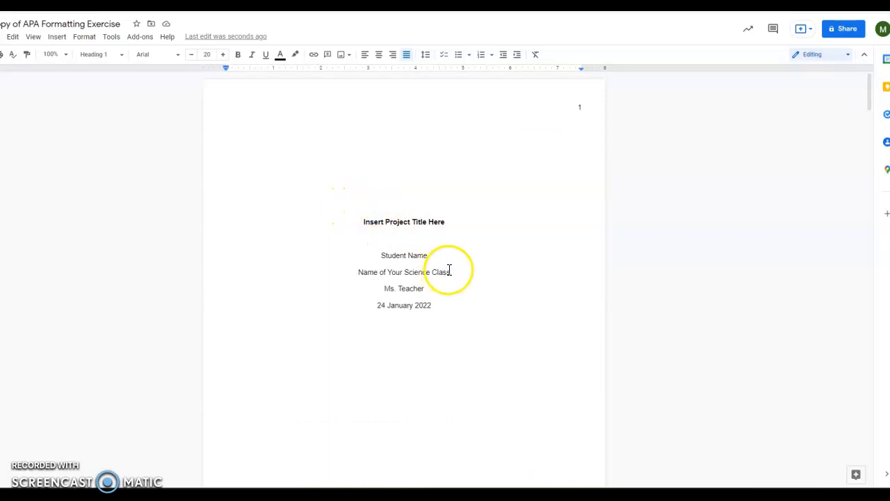
scroll(454, 267, down, 15)
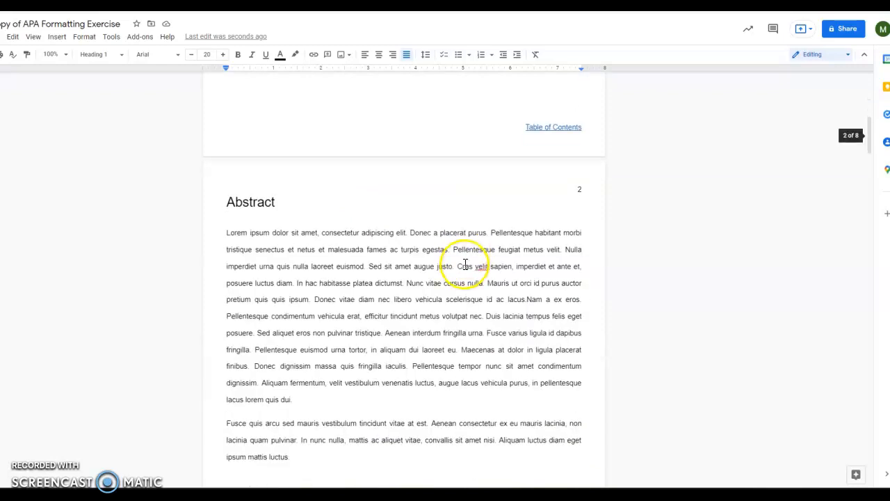
scroll(463, 264, down, 1)
scroll(473, 261, up, 4)
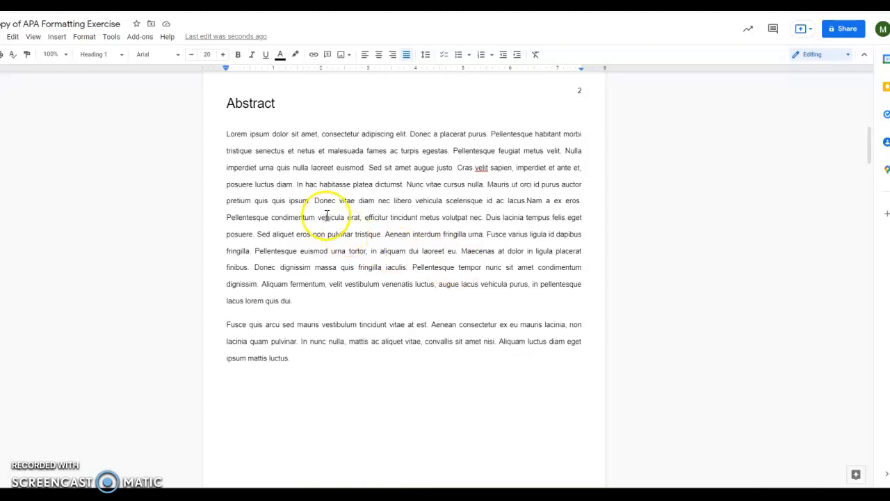
drag(225, 134, 389, 359)
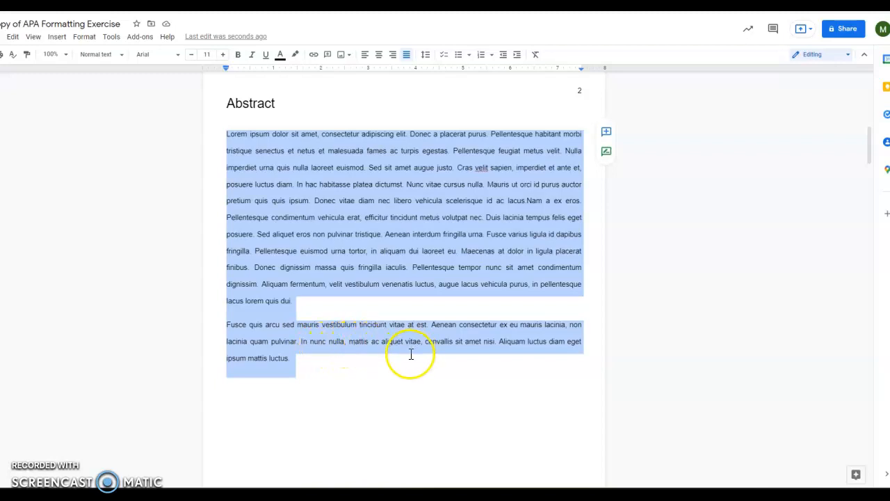
click(347, 364)
scroll(378, 358, up, 10)
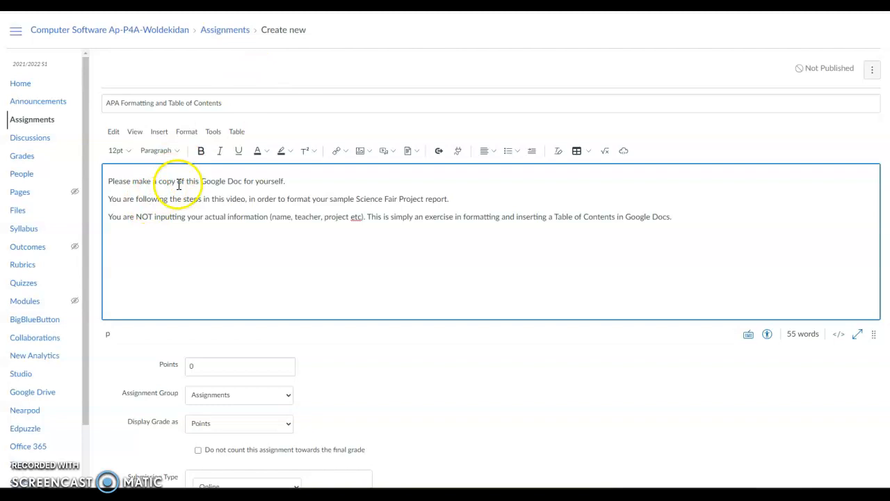
- Switch to the Canvas assignment and highlight the Google Doc and video references in its instructions
drag(199, 181, 233, 181)
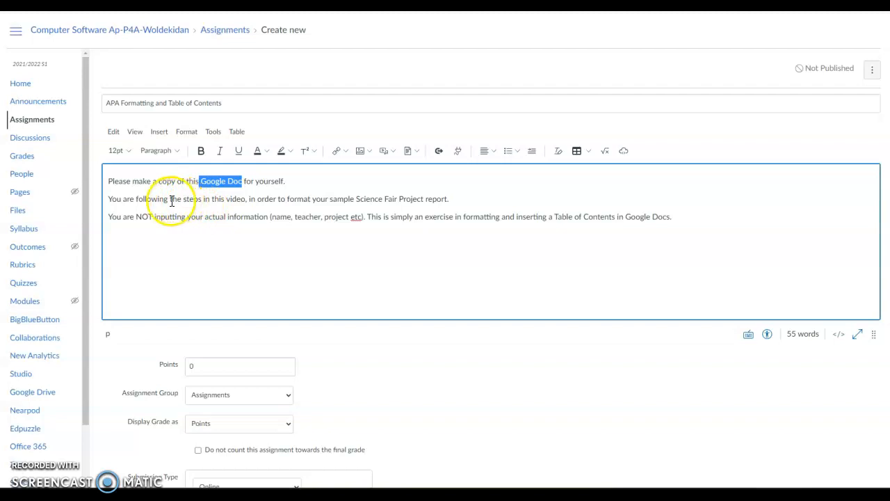
drag(211, 200, 254, 200)
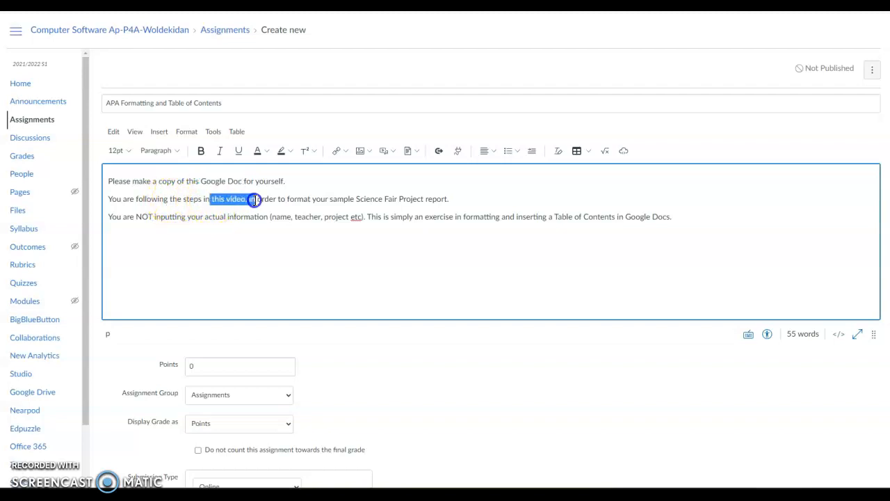